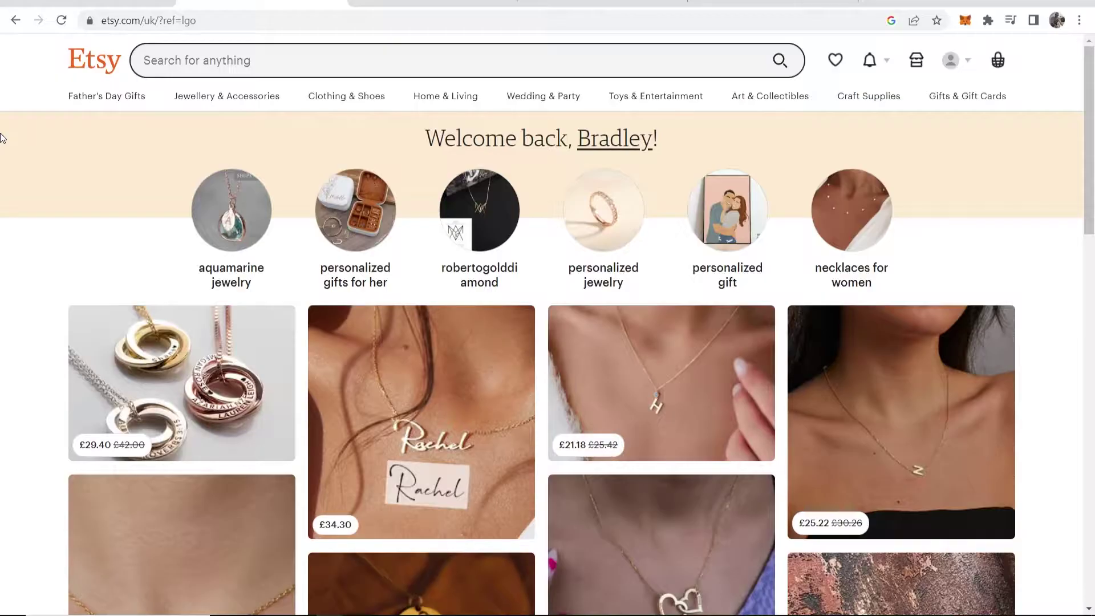
Go from Account settings to the Shop Manager Listings page.
{"action": "left_click", "coordinate": [963, 72]}
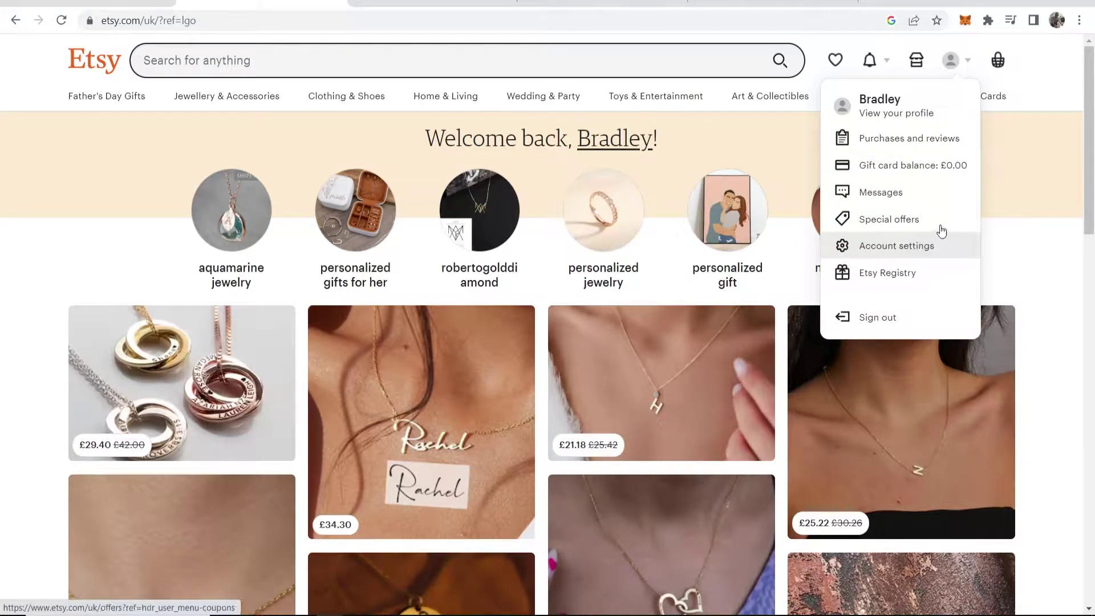
{"action": "left_click", "coordinate": [915, 249]}
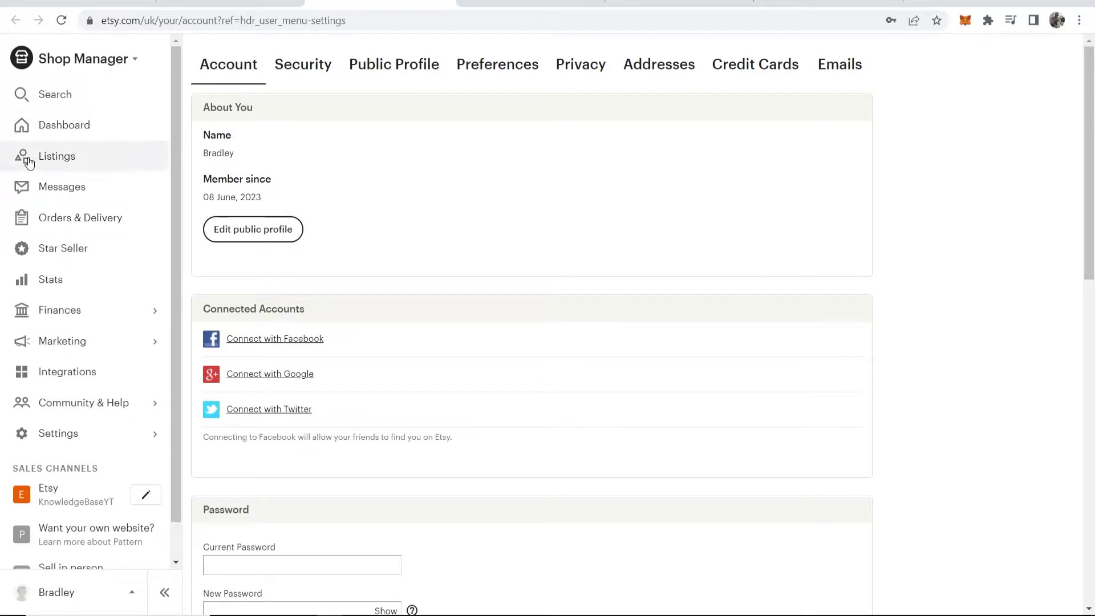
{"action": "left_click", "coordinate": [55, 163]}
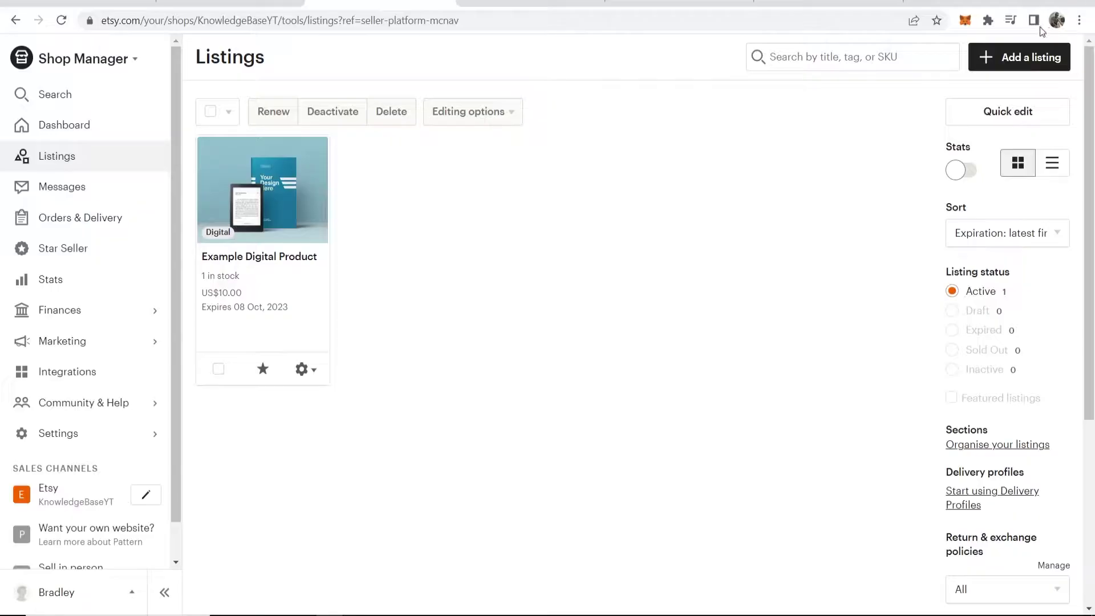
Start a new listing and title it 'Weight Loss Ebook'.
{"action": "left_click", "coordinate": [1020, 60]}
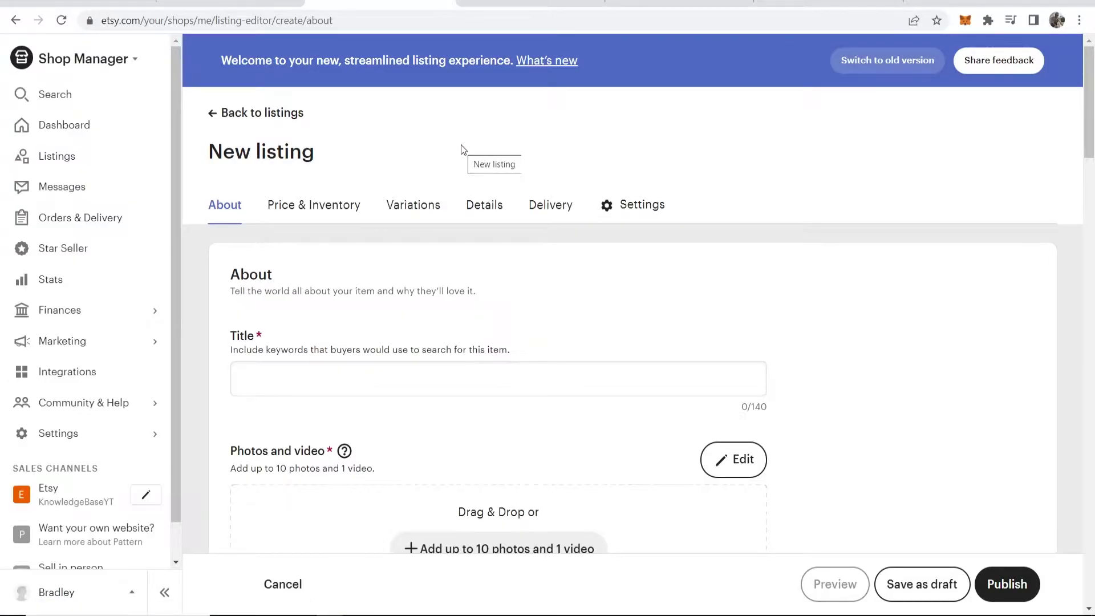
{"action": "scroll", "coordinate": [399, 199], "scroll_direction": "down", "scroll_amount": 3}
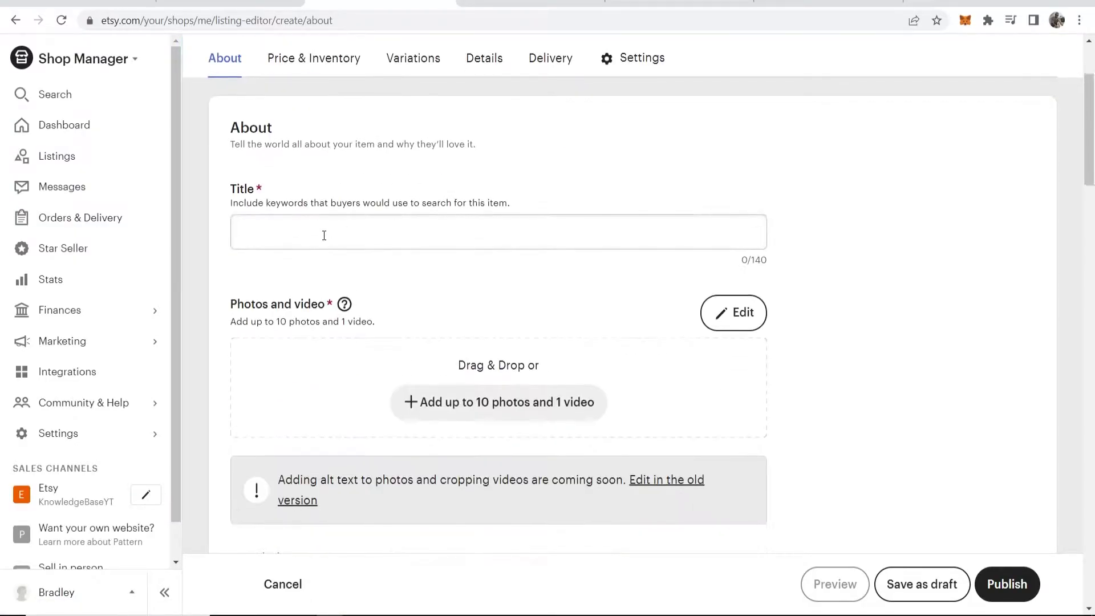
{"action": "left_click", "coordinate": [309, 231]}
{"action": "type", "text": "WW"}
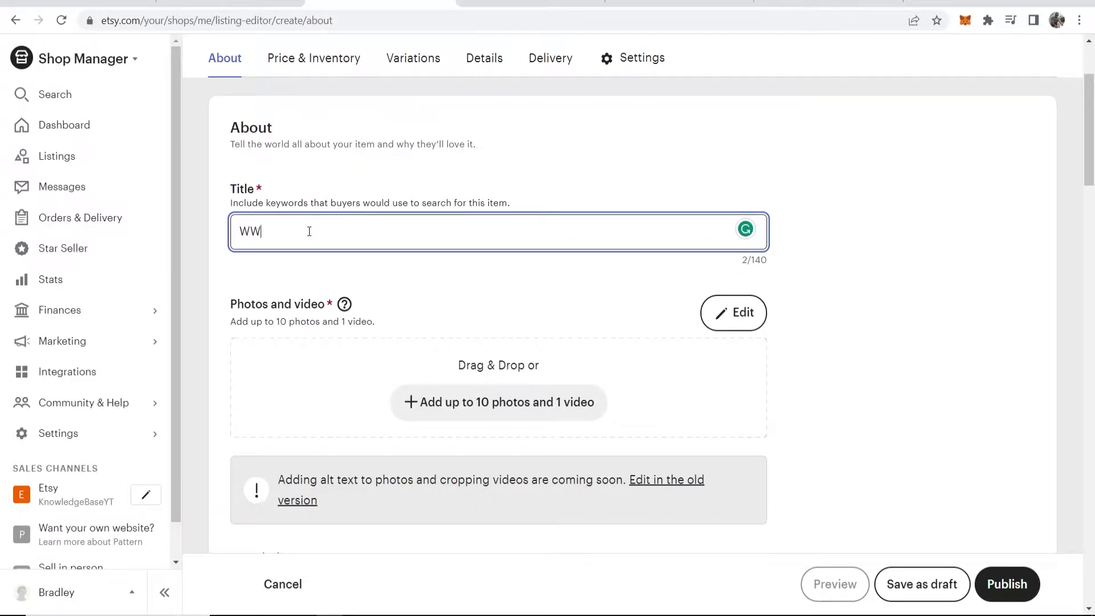
{"action": "type", "text": "ight Loss Ebook"}
{"action": "left_click", "coordinate": [418, 159]}
Upload the etsy ebook mockup image from Downloads as the primary photo.
{"action": "scroll", "coordinate": [411, 245], "scroll_direction": "down", "scroll_amount": 1}
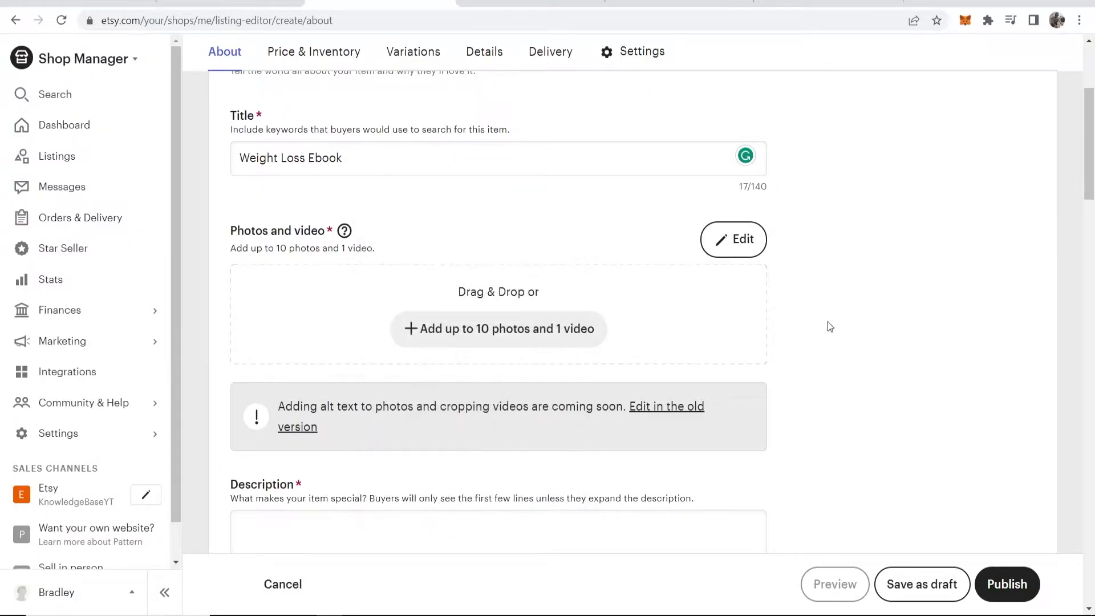
{"action": "left_click", "coordinate": [504, 339]}
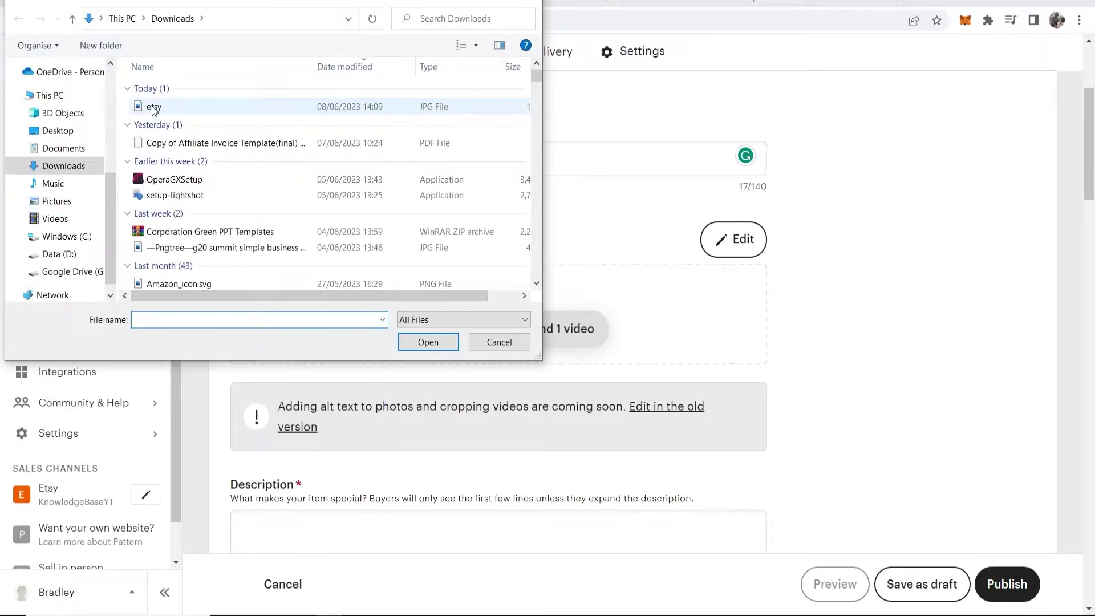
{"action": "double_click", "coordinate": [152, 109]}
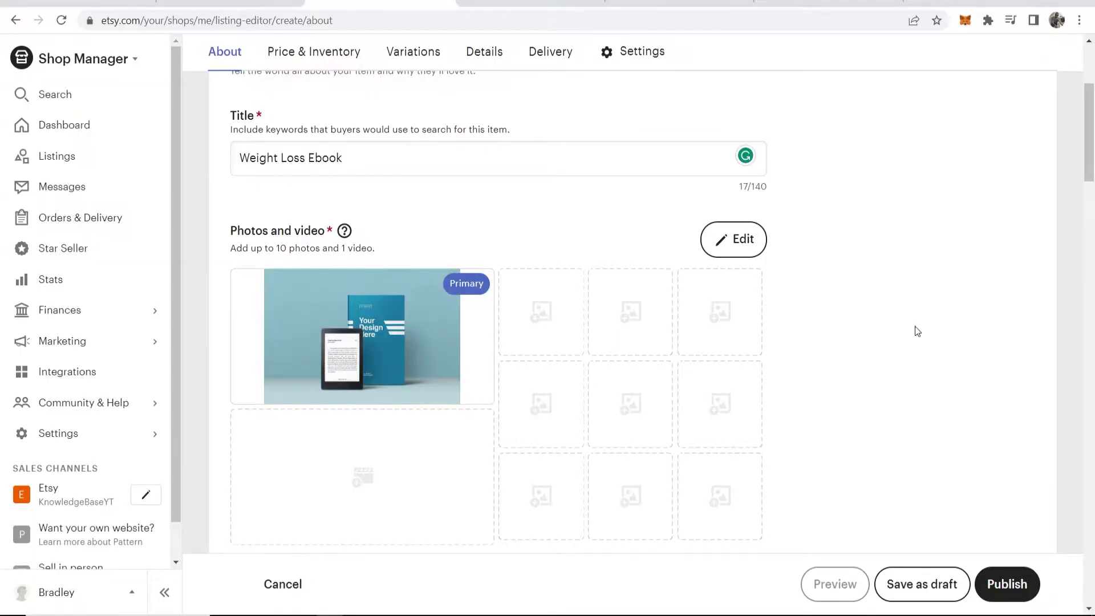
{"action": "mouse_move", "coordinate": [449, 410]}
{"action": "scroll", "coordinate": [830, 340], "scroll_direction": "down", "scroll_amount": 6}
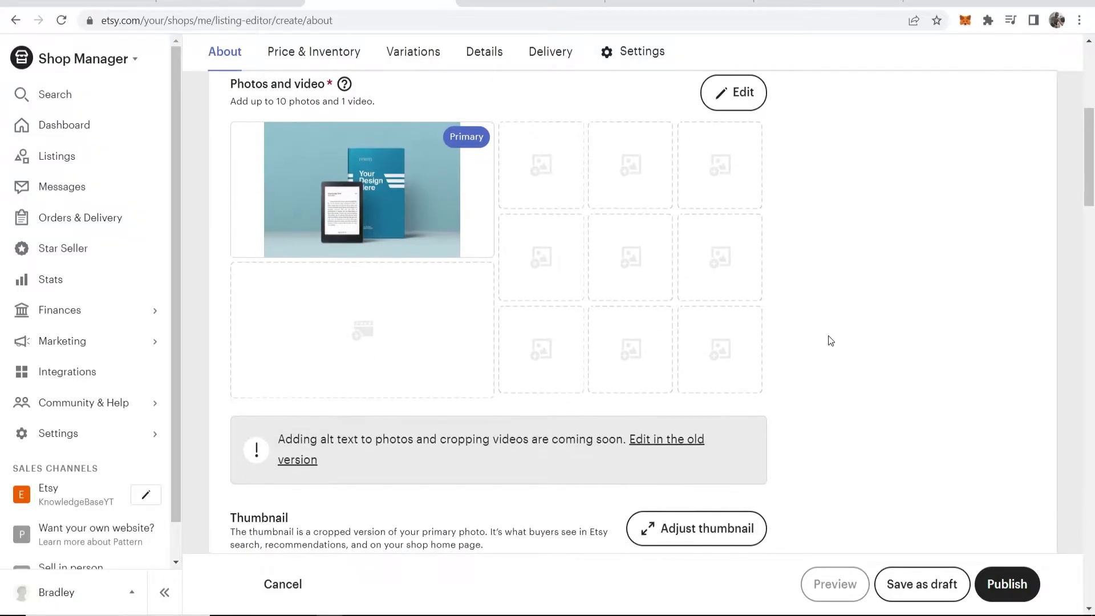
{"action": "scroll", "coordinate": [830, 340], "scroll_direction": "down", "scroll_amount": 1}
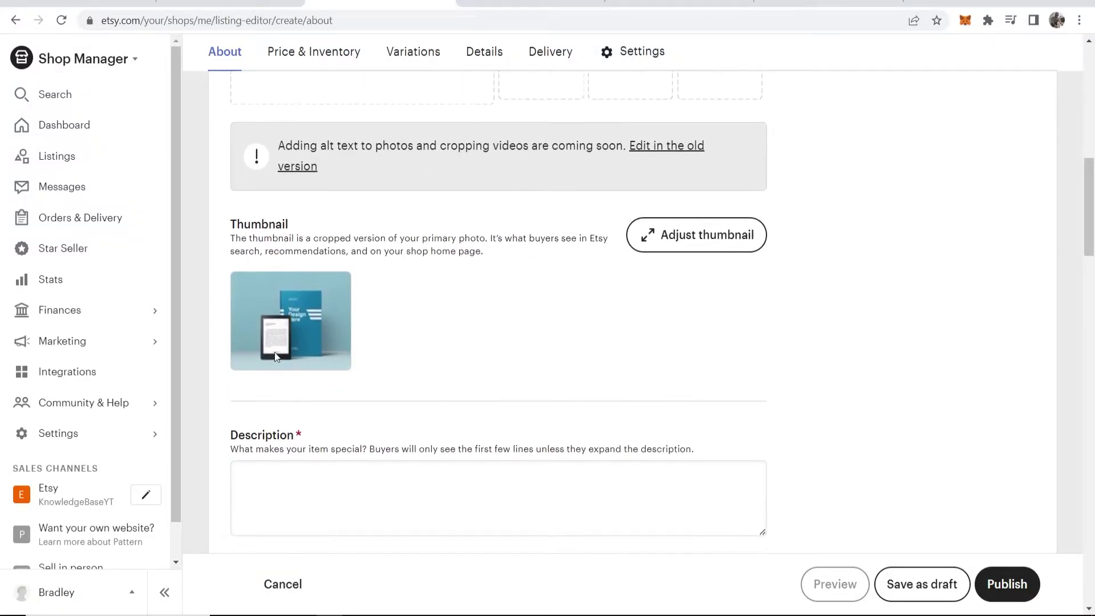
Enter the description 'A weight loss diet.'.
{"action": "scroll", "coordinate": [348, 306], "scroll_direction": "down", "scroll_amount": 1}
{"action": "left_click", "coordinate": [378, 433]}
{"action": "type", "text": "A "}
{"action": "type", "text": "qw"}
{"action": "key", "text": "BackSpace"}
{"action": "key", "text": "BackSpace"}
{"action": "type", "text": "weight loss diet"}
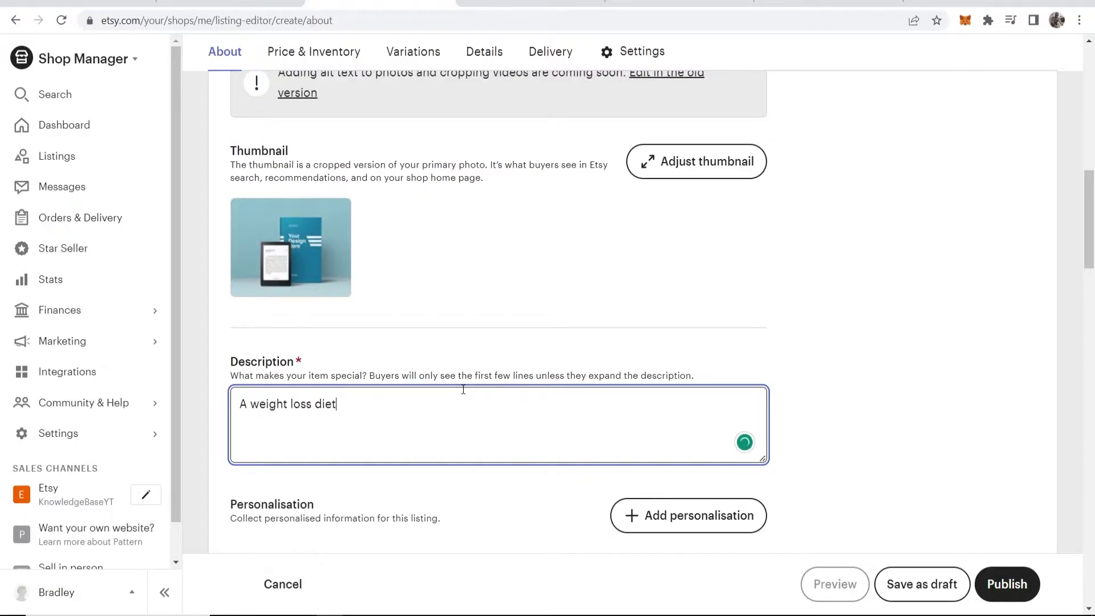
{"action": "type", "text": "."}
{"action": "left_click_drag", "start_coordinate": [448, 406], "coordinate": [255, 406]}
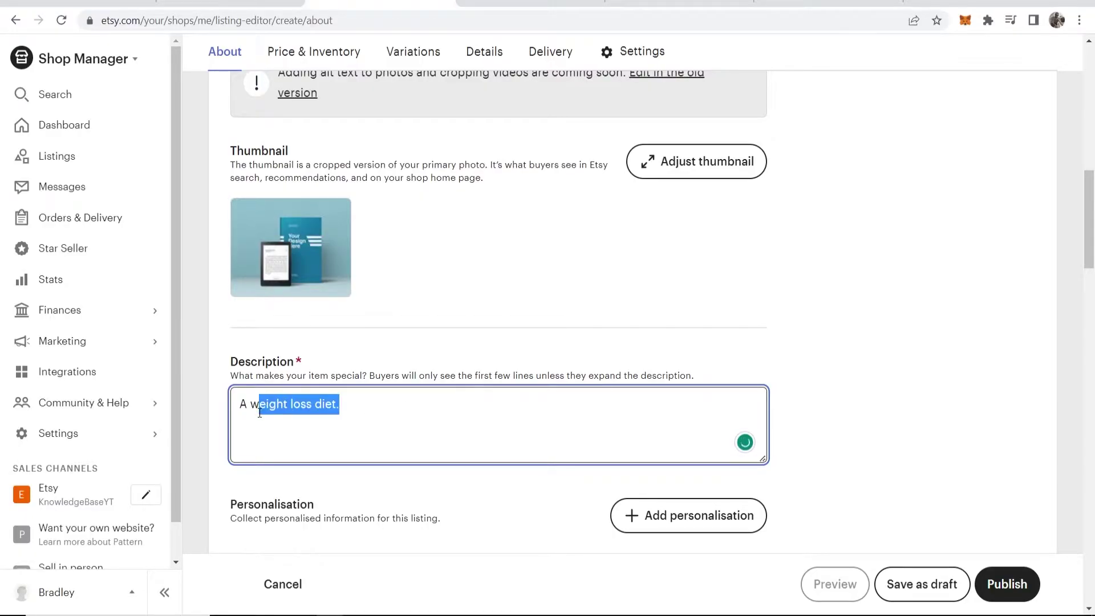
{"action": "left_click", "coordinate": [801, 409]}
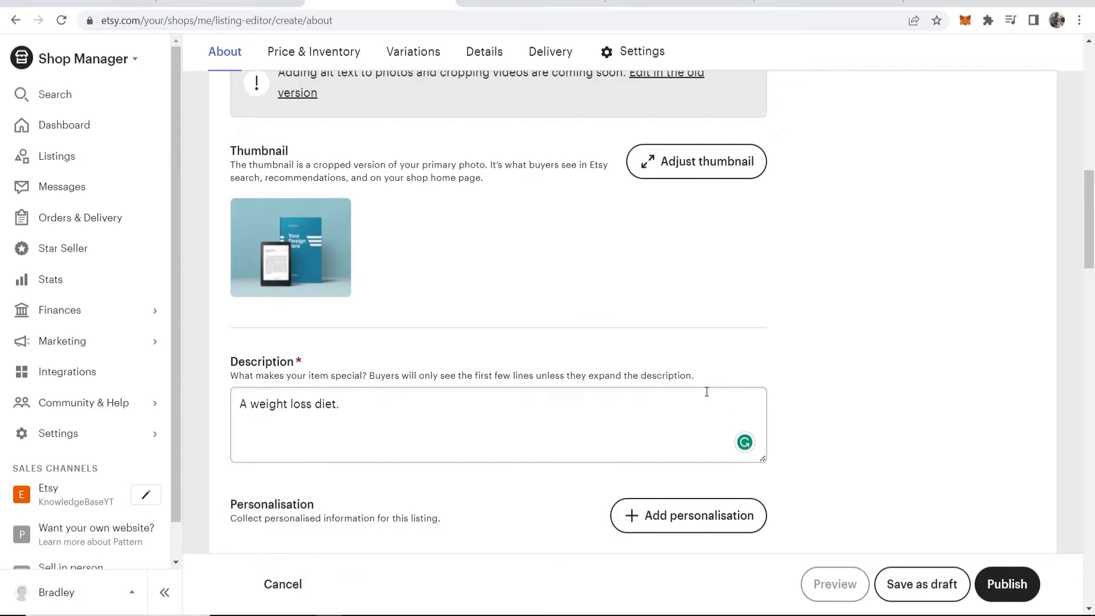
Leave domestic and global pricing off and set the price to 20.
{"action": "scroll", "coordinate": [679, 395], "scroll_direction": "down", "scroll_amount": 2}
{"action": "scroll", "coordinate": [604, 327], "scroll_direction": "down", "scroll_amount": 2}
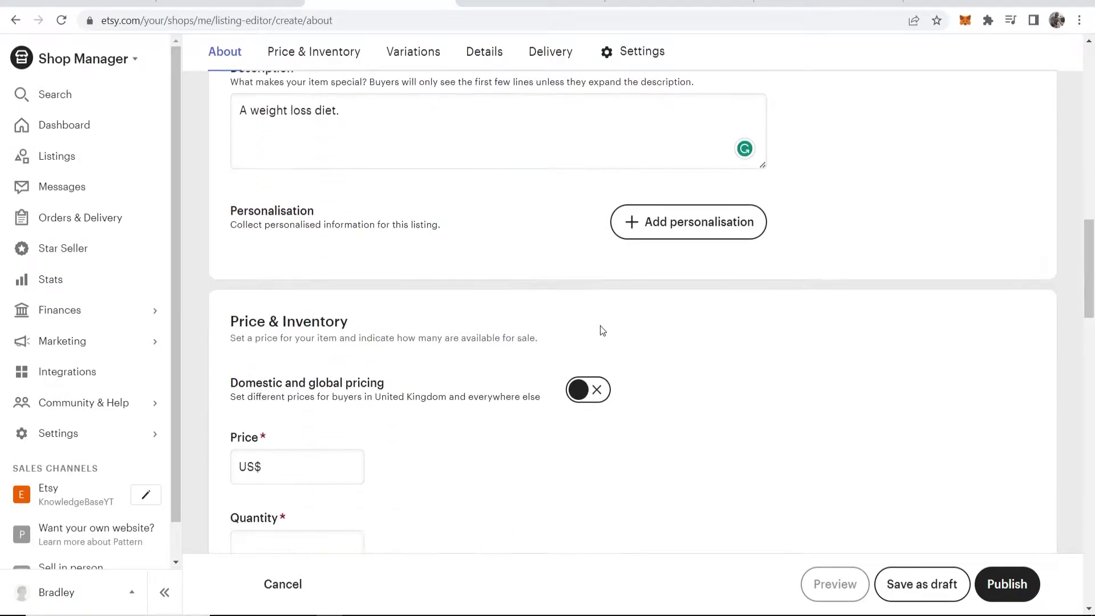
{"action": "left_click_drag", "start_coordinate": [227, 211], "coordinate": [347, 211]}
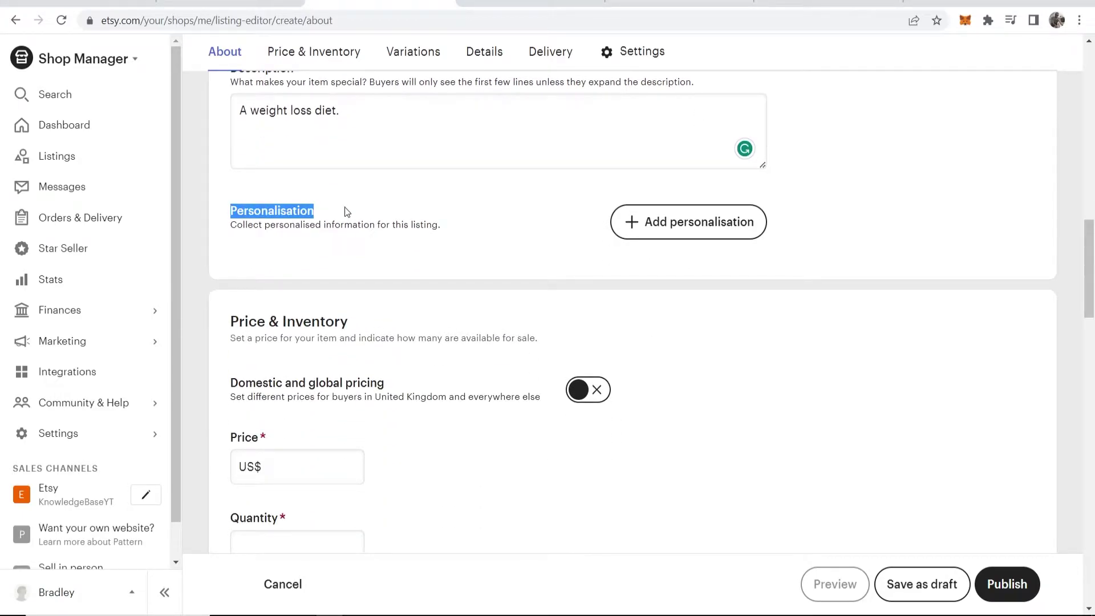
{"action": "left_click", "coordinate": [302, 214]}
{"action": "scroll", "coordinate": [405, 295], "scroll_direction": "down", "scroll_amount": 2}
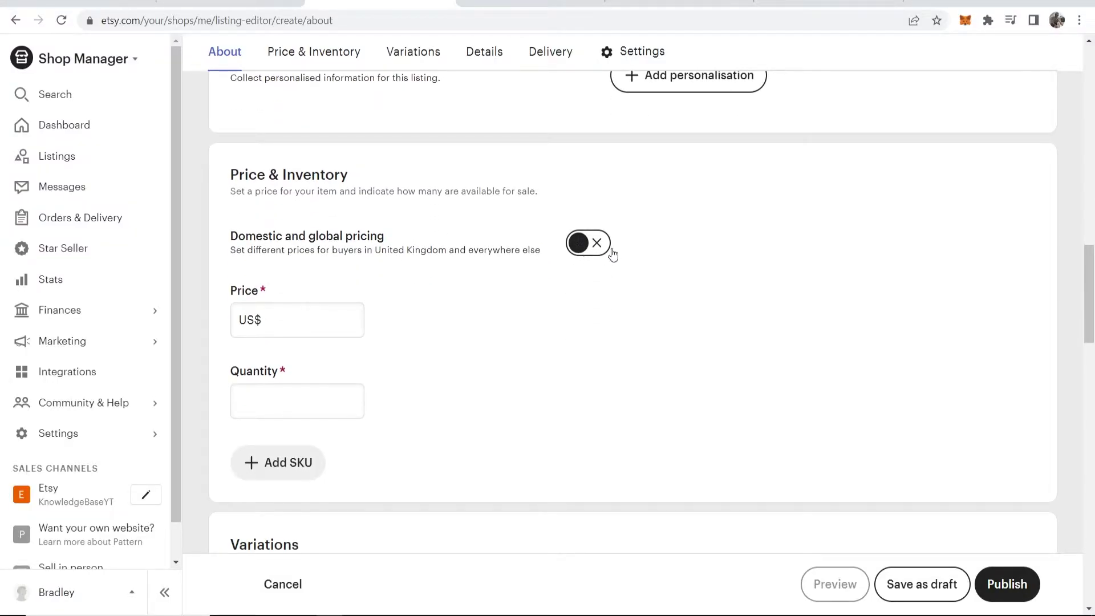
{"action": "left_click_drag", "start_coordinate": [238, 237], "coordinate": [394, 235]}
{"action": "left_click", "coordinate": [255, 266]}
{"action": "left_click_drag", "start_coordinate": [231, 256], "coordinate": [398, 252]}
{"action": "left_click", "coordinate": [400, 253]}
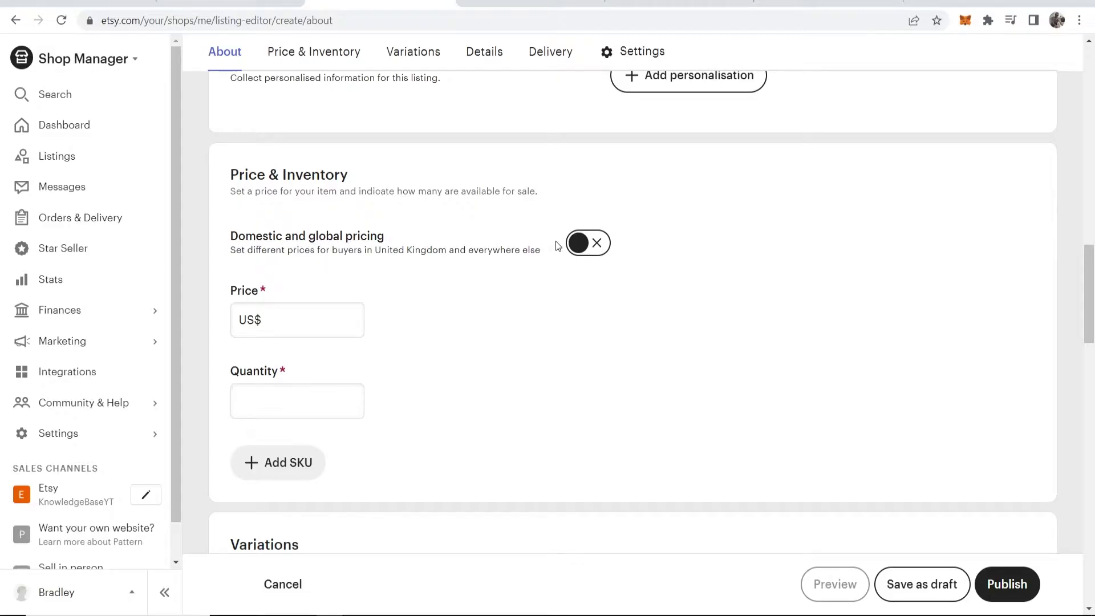
{"action": "left_click", "coordinate": [599, 246]}
{"action": "left_click", "coordinate": [600, 256]}
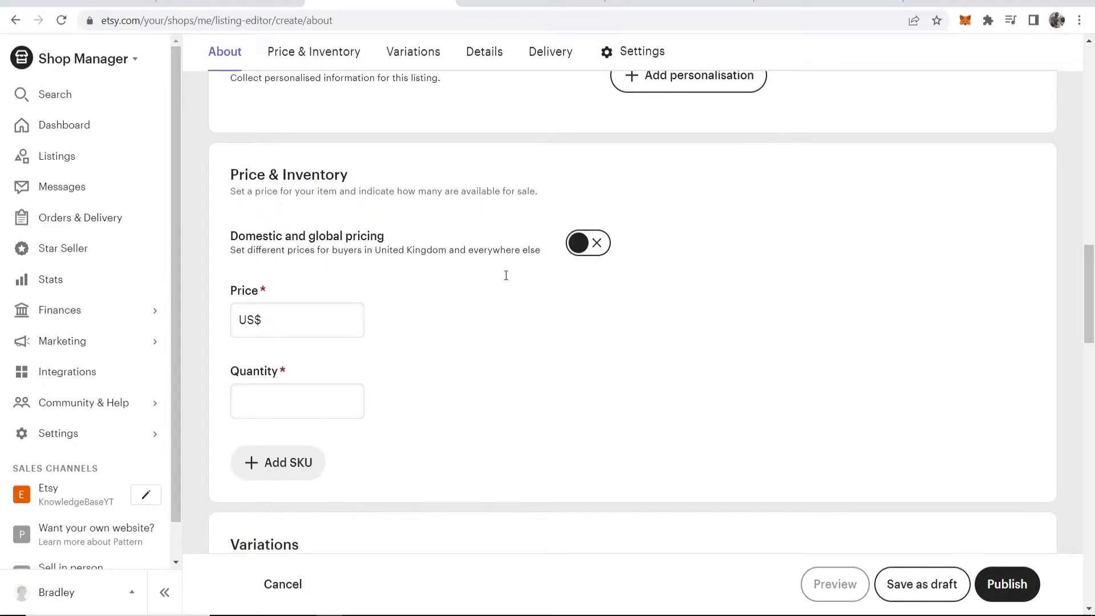
{"action": "left_click", "coordinate": [294, 320]}
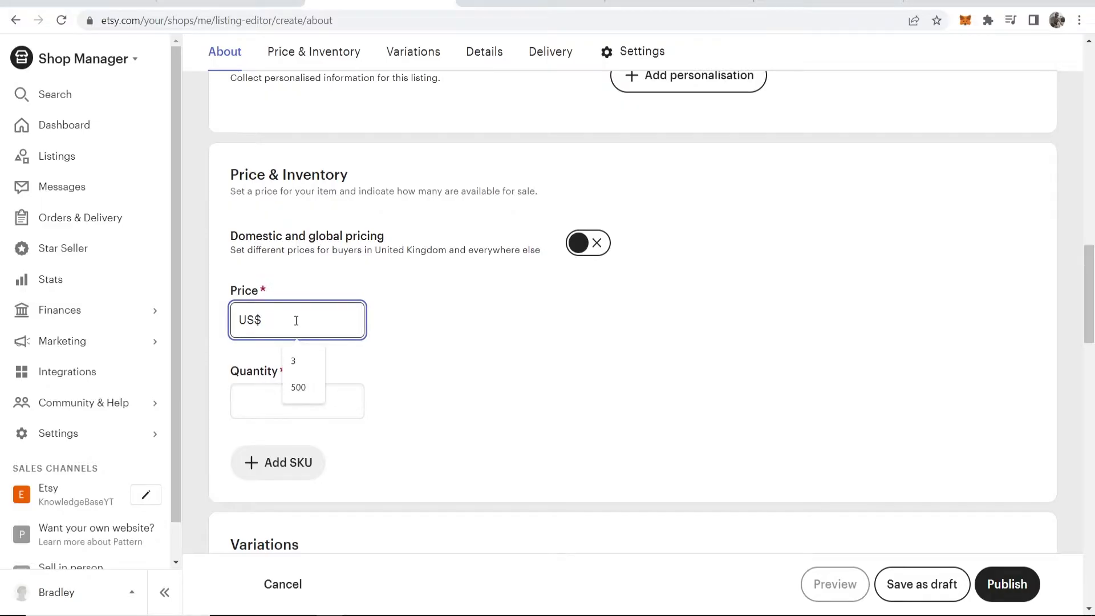
{"action": "type", "text": "20"}
{"action": "left_click", "coordinate": [305, 396]}
Set the listing quantity to 9.
{"action": "scroll", "coordinate": [305, 396], "scroll_direction": "down", "scroll_amount": 4}
{"action": "double_click", "coordinate": [289, 151]}
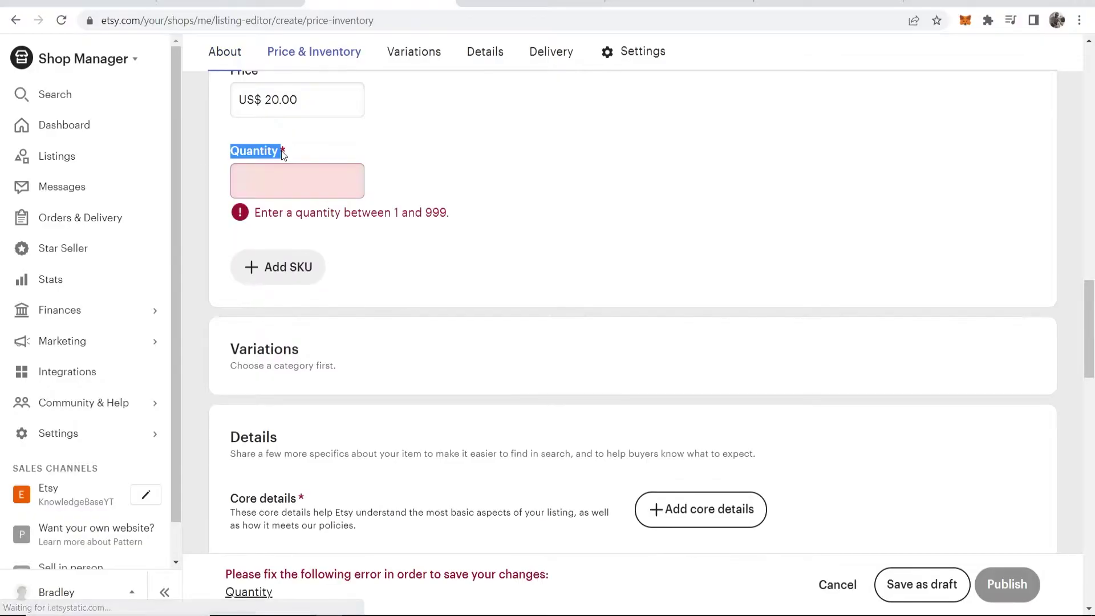
{"action": "left_click", "coordinate": [317, 187]}
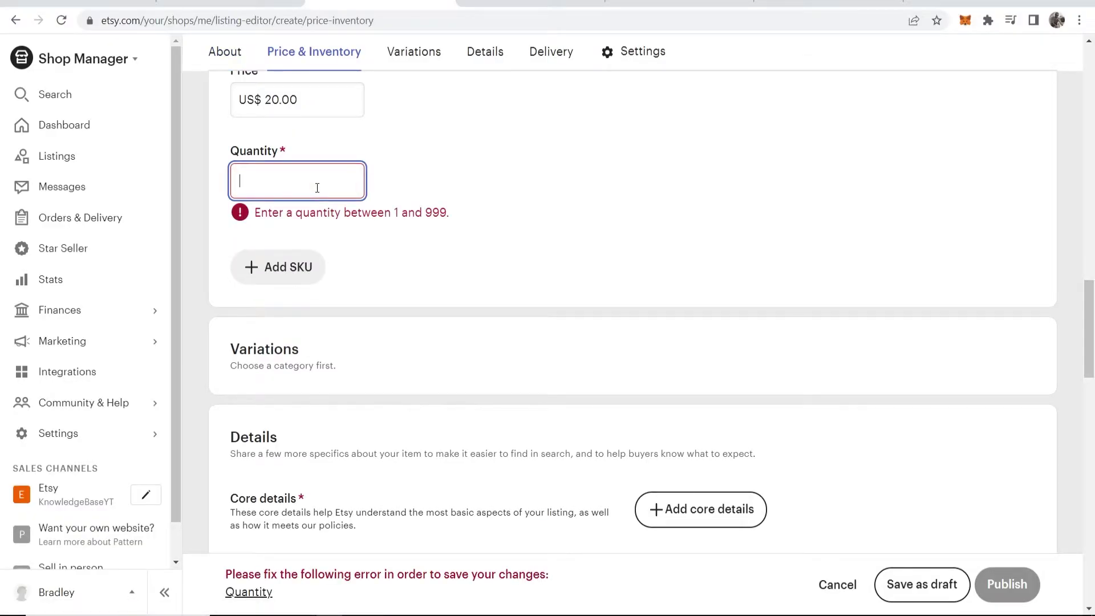
{"action": "type", "text": "9"}
{"action": "left_click", "coordinate": [562, 201]}
{"action": "scroll", "coordinate": [562, 201], "scroll_direction": "down", "scroll_amount": 4}
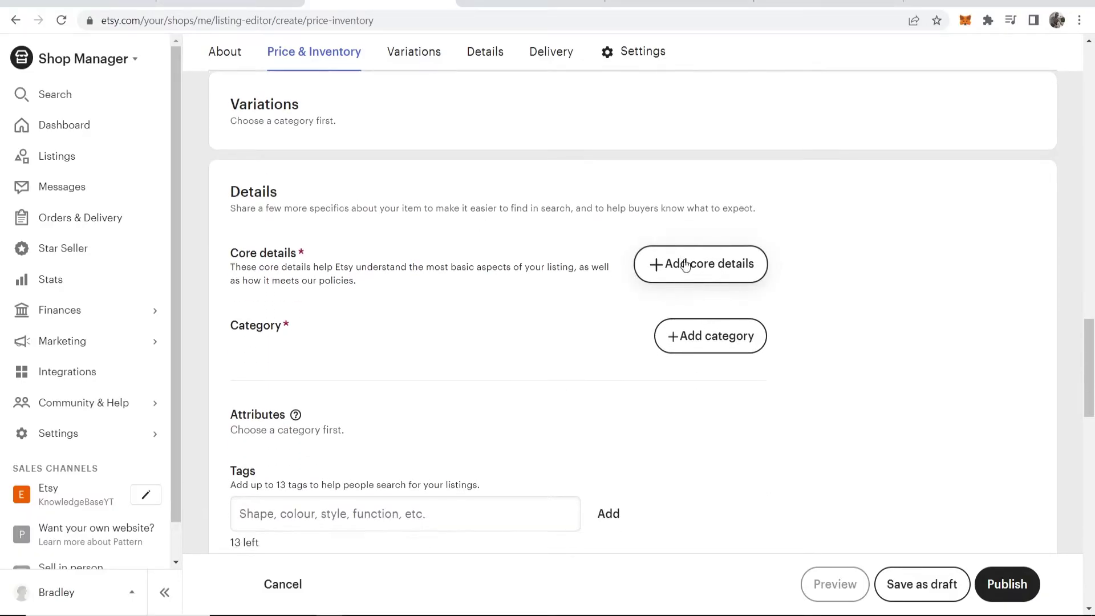
Set core details to digital files, made by me, finished product, made 2020 - 2023.
{"action": "left_click", "coordinate": [675, 266]}
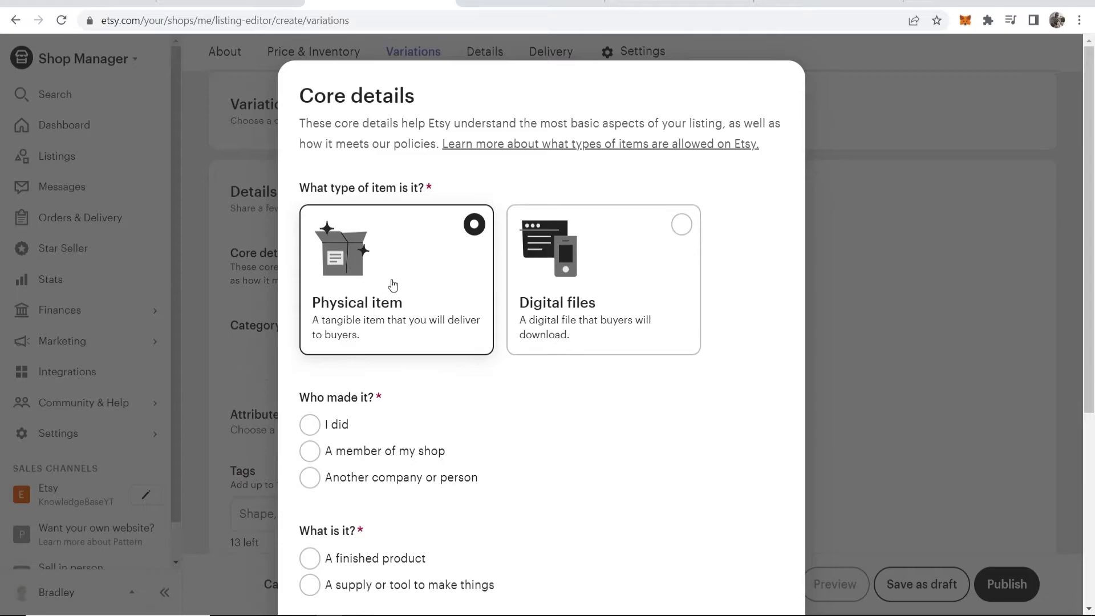
{"action": "left_click", "coordinate": [644, 294]}
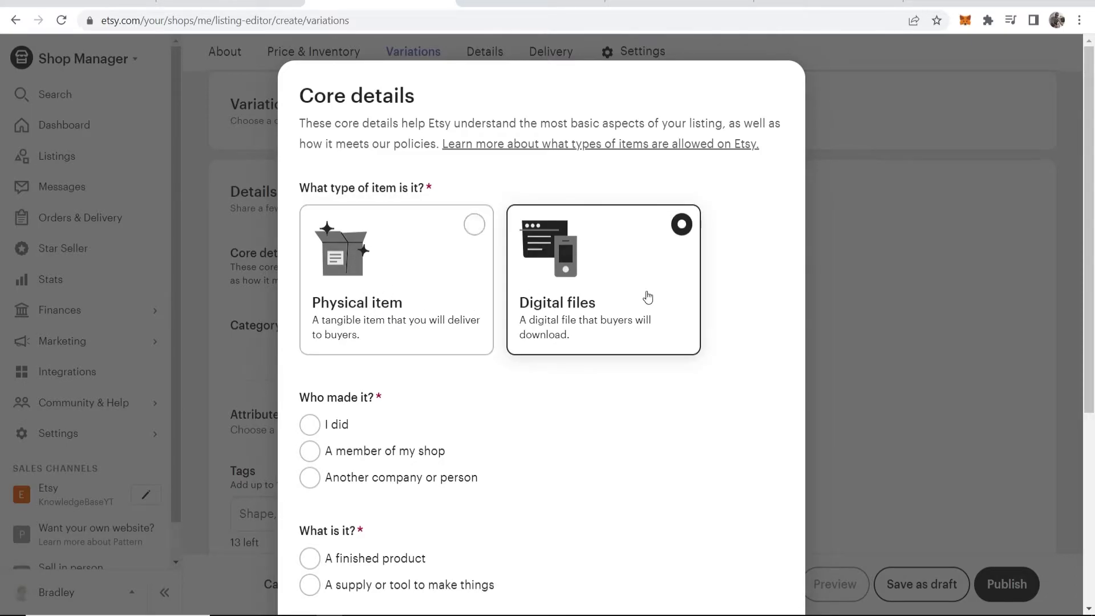
{"action": "scroll", "coordinate": [679, 228], "scroll_direction": "down", "scroll_amount": 4}
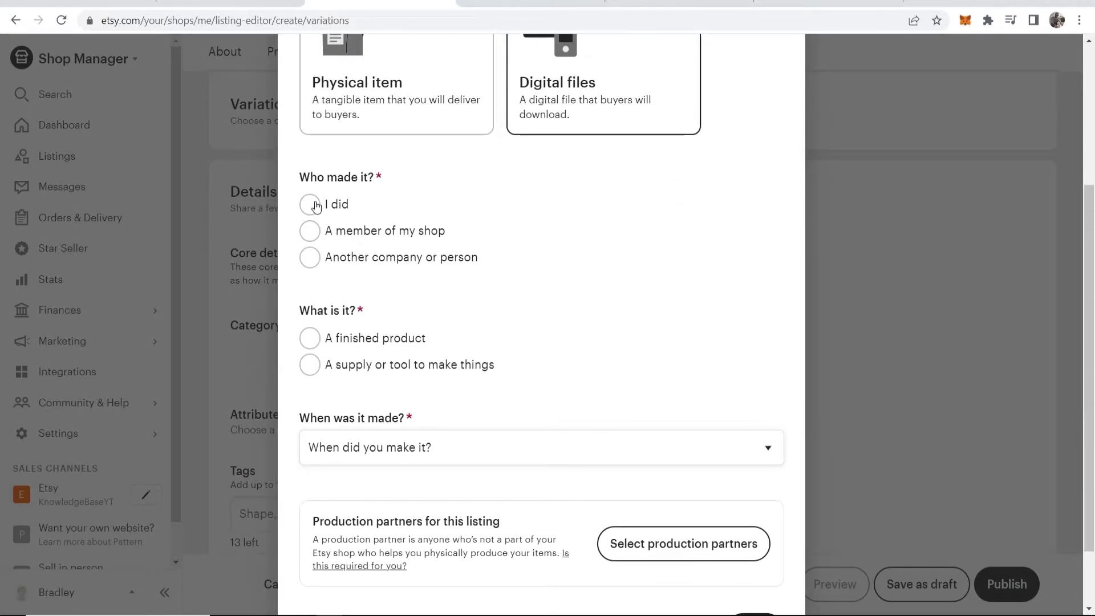
{"action": "left_click", "coordinate": [310, 205]}
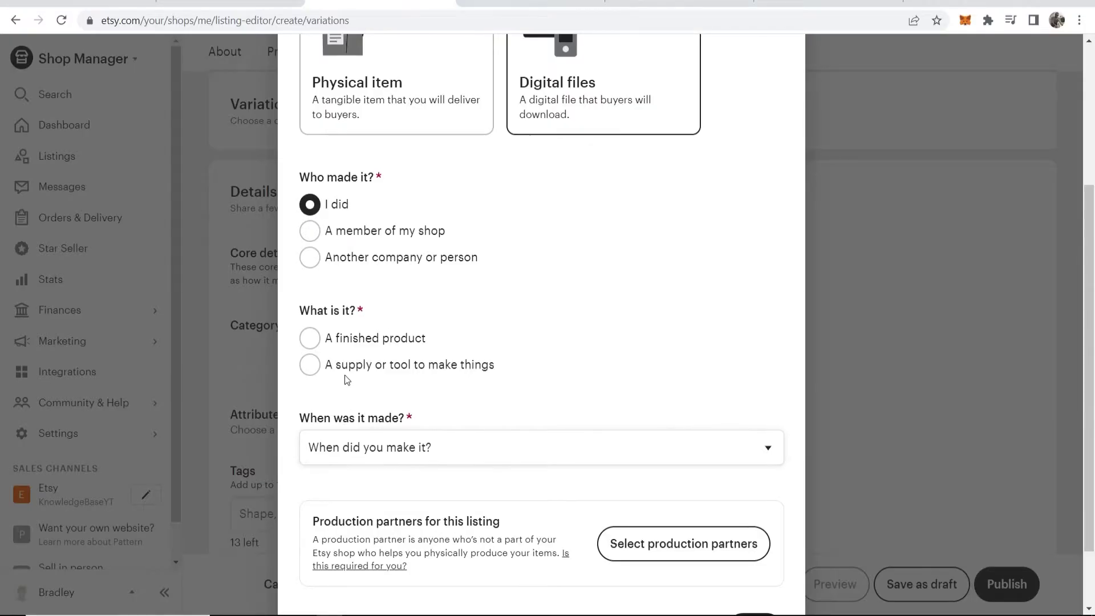
{"action": "left_click", "coordinate": [310, 339]}
{"action": "scroll", "coordinate": [435, 372], "scroll_direction": "down", "scroll_amount": 1}
{"action": "left_click", "coordinate": [435, 372]}
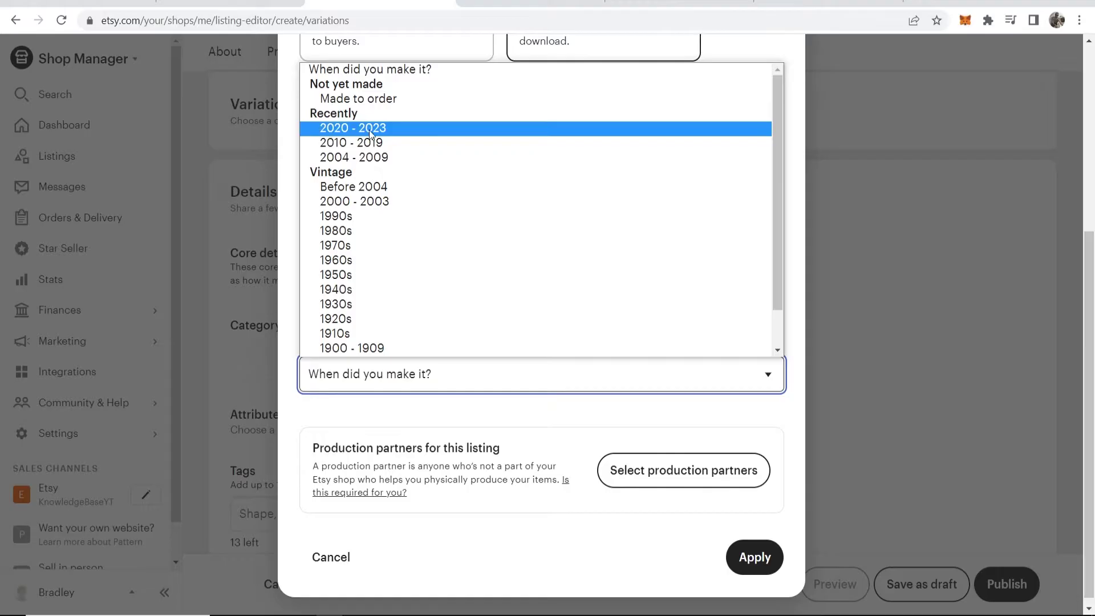
{"action": "left_click", "coordinate": [335, 129]}
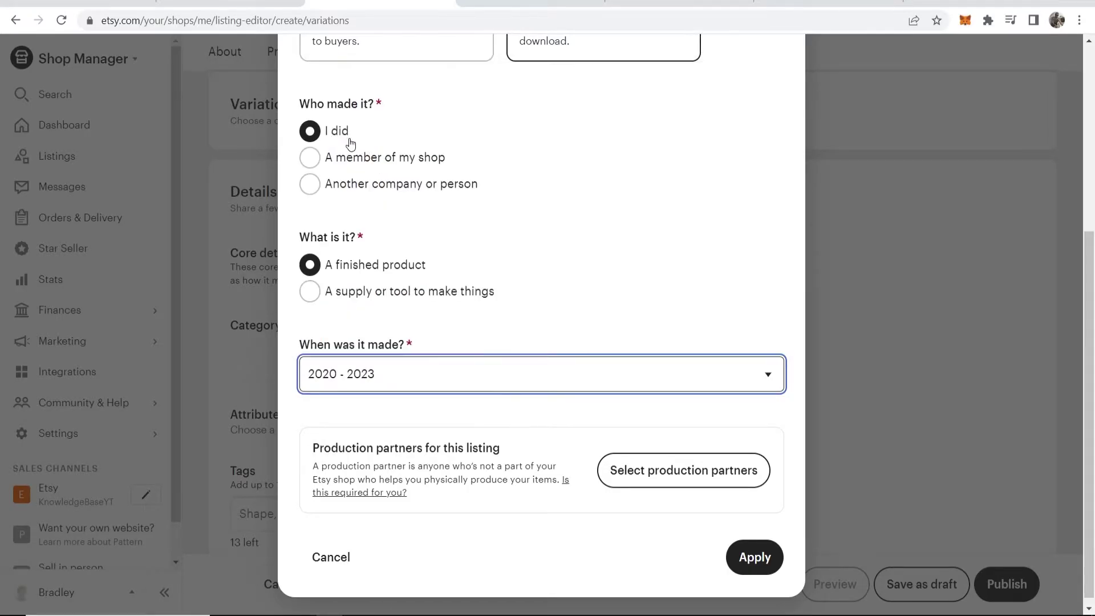
{"action": "left_click", "coordinate": [757, 555]}
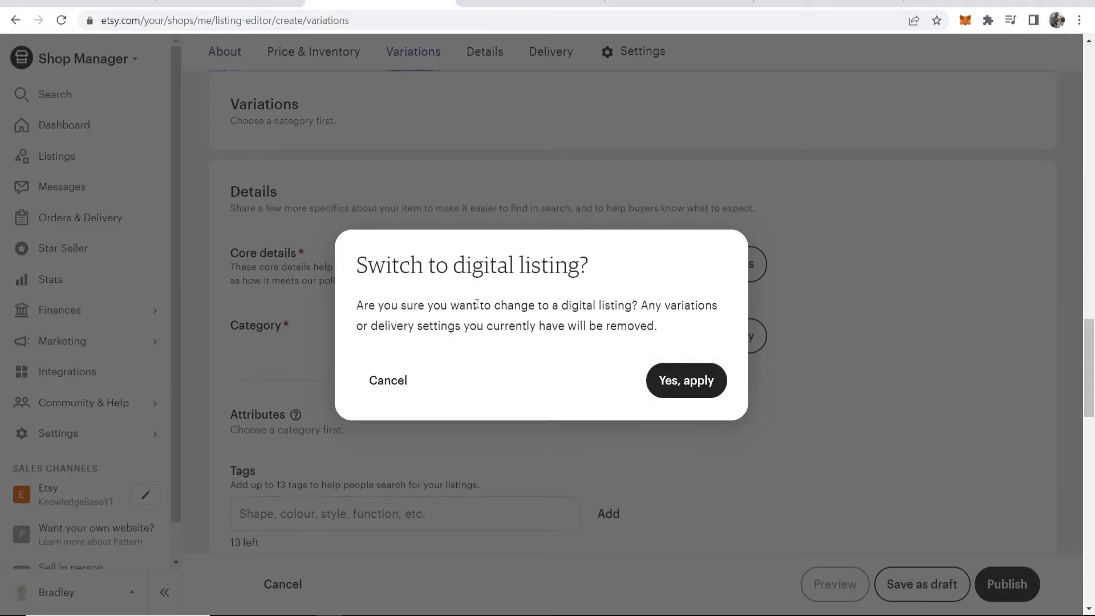
{"action": "left_click", "coordinate": [694, 381]}
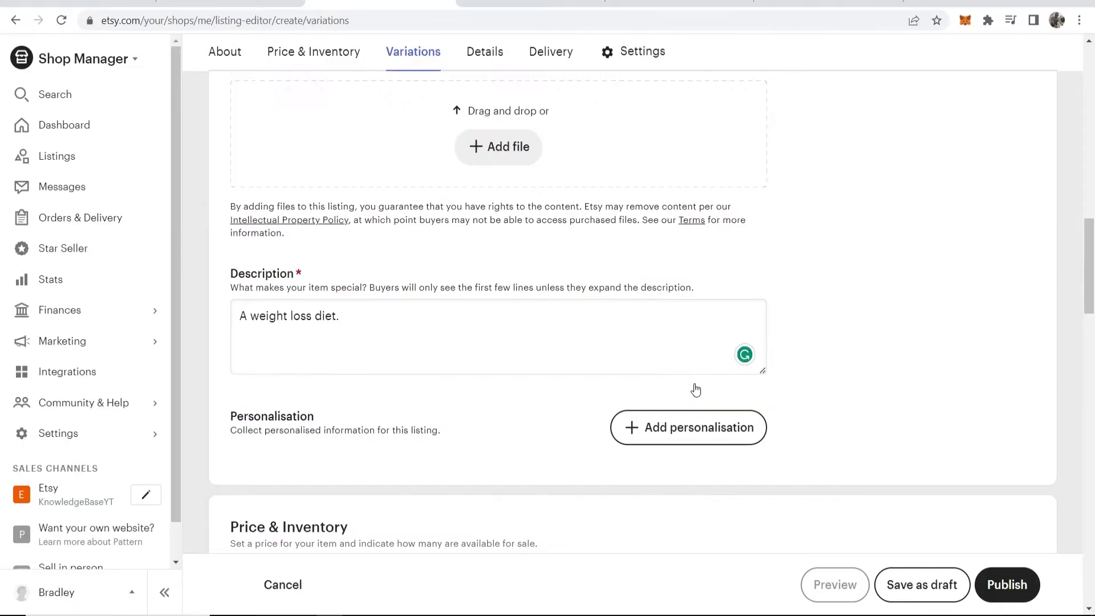
Search 'weight loss digital product', choose Guides & How Tos, and set primary colour Blue.
{"action": "scroll", "coordinate": [695, 387], "scroll_direction": "down", "scroll_amount": 15}
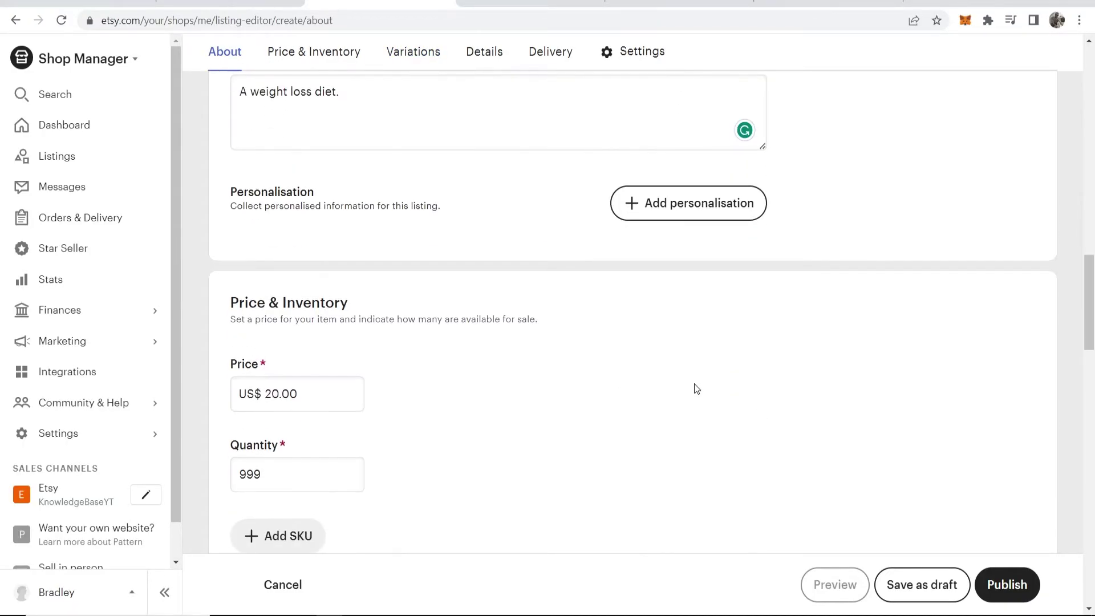
{"action": "scroll", "coordinate": [693, 385], "scroll_direction": "down", "scroll_amount": 3}
{"action": "scroll", "coordinate": [695, 388], "scroll_direction": "down", "scroll_amount": 3}
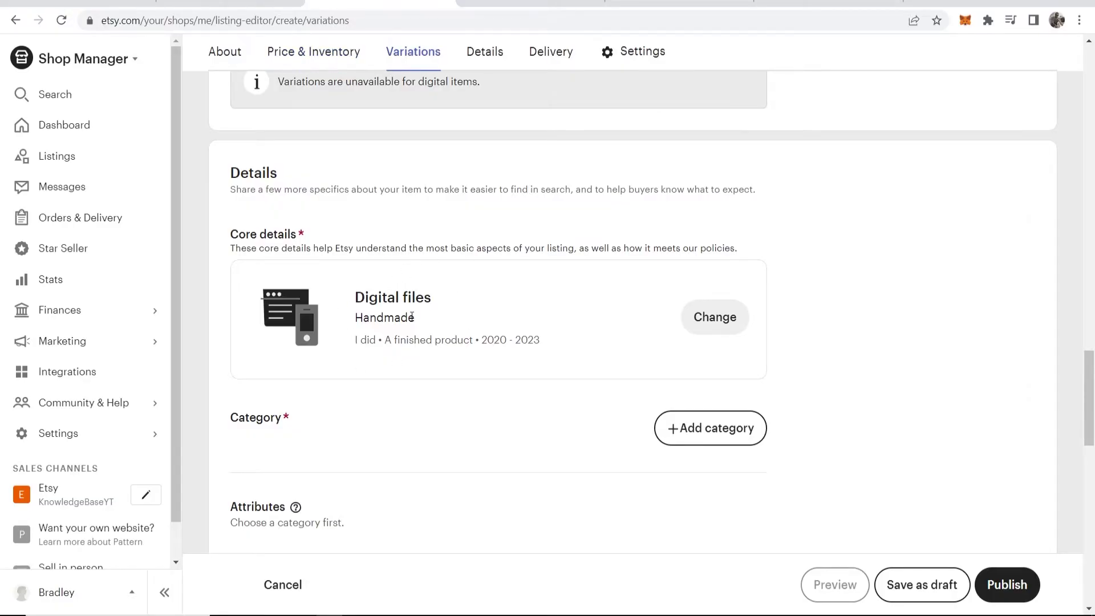
{"action": "scroll", "coordinate": [434, 327], "scroll_direction": "down", "scroll_amount": 3}
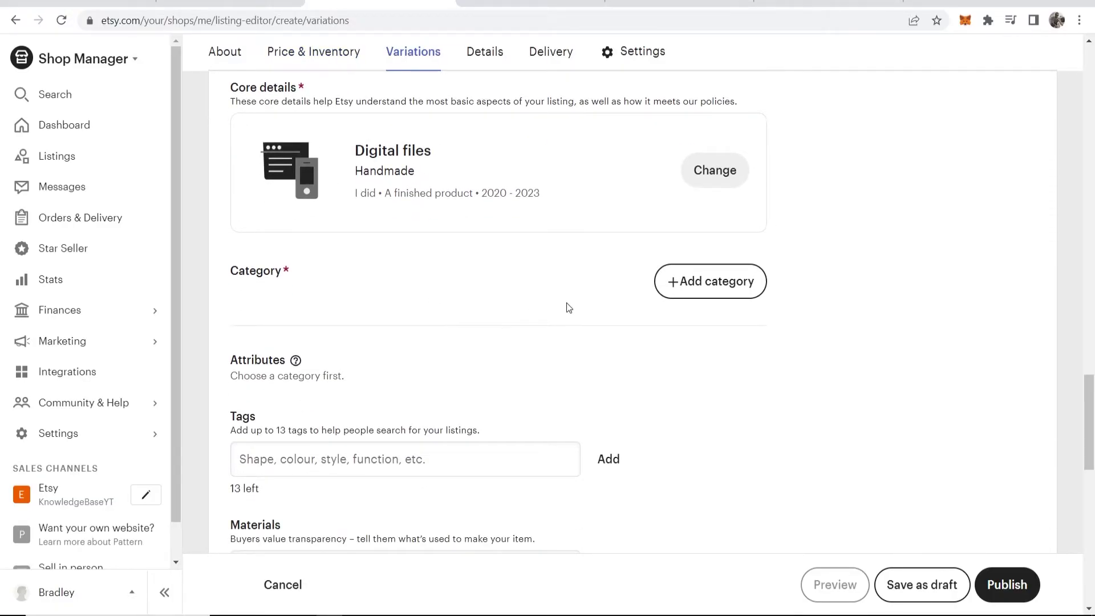
{"action": "left_click", "coordinate": [714, 290]}
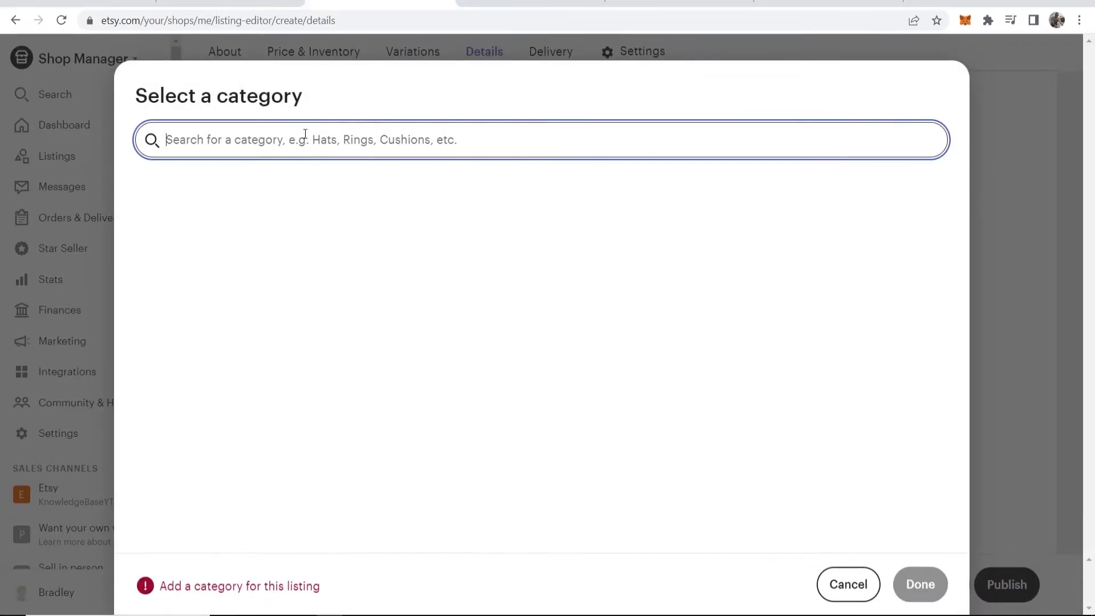
{"action": "type", "text": "wei"}
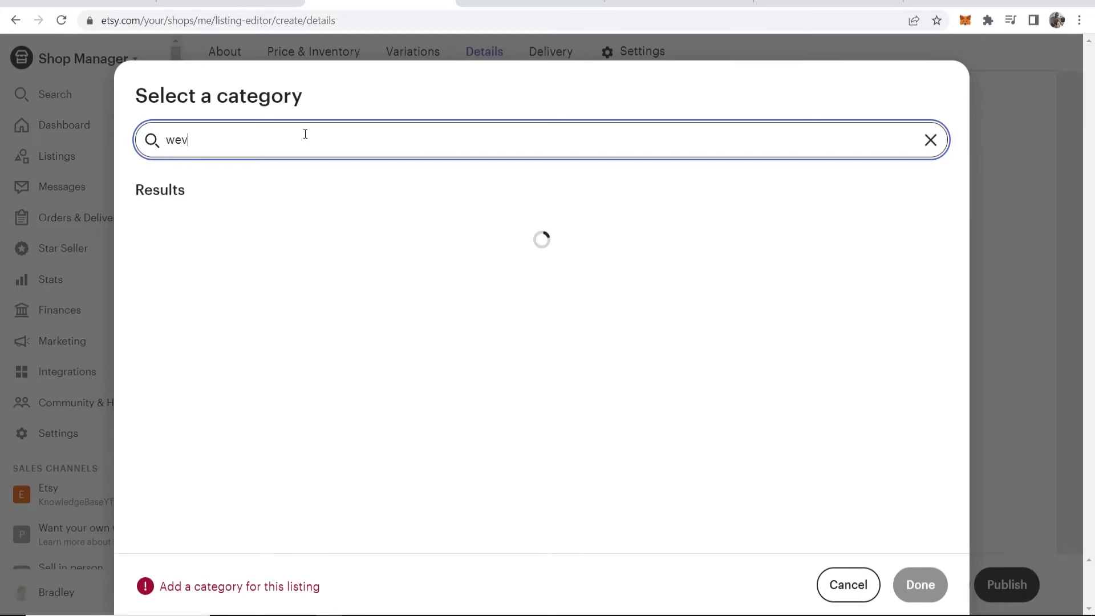
{"action": "type", "text": "ght loss digital product"}
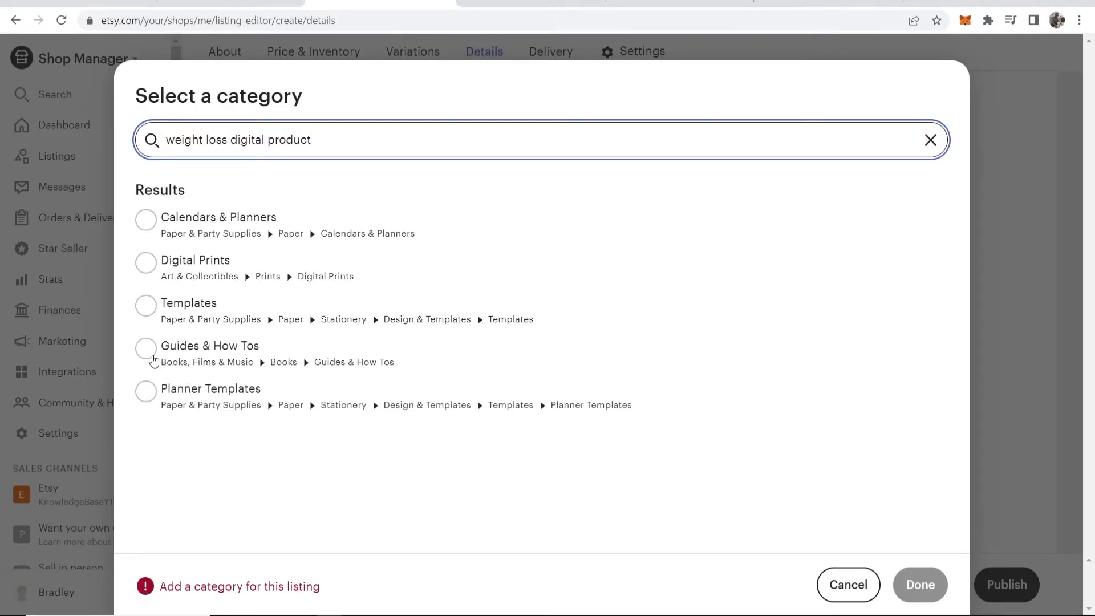
{"action": "left_click", "coordinate": [147, 352]}
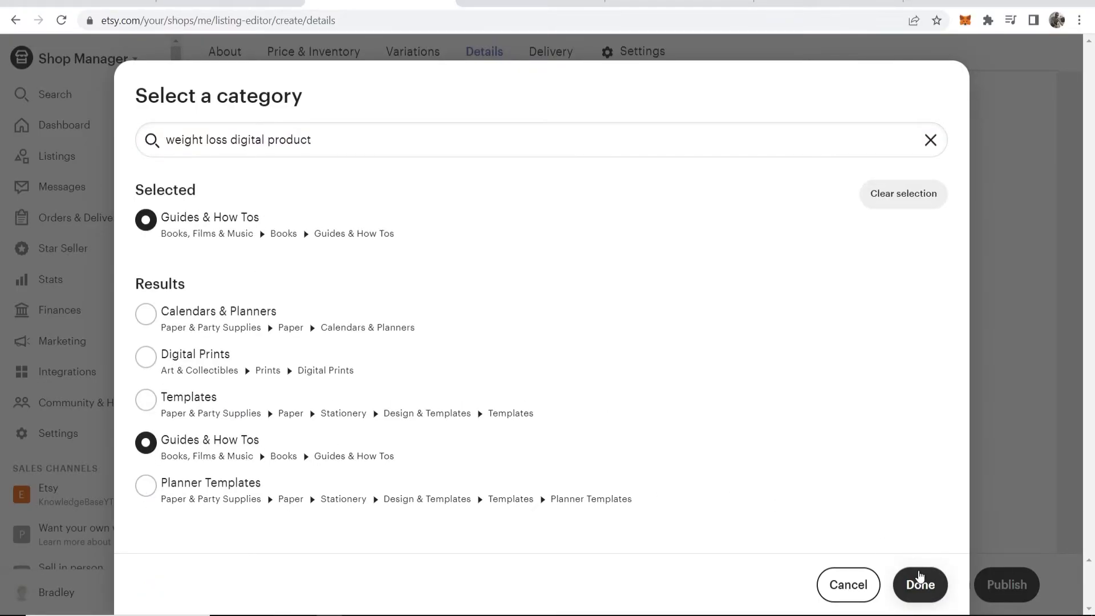
{"action": "left_click", "coordinate": [919, 585]}
{"action": "left_click", "coordinate": [294, 170]}
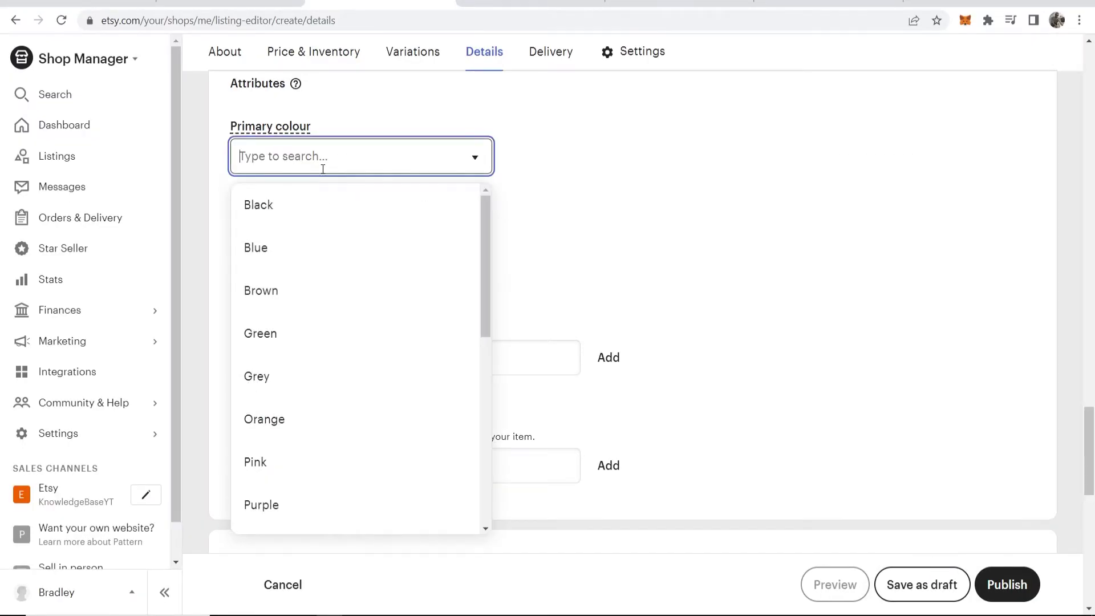
{"action": "left_click", "coordinate": [271, 249]}
Attach 100 Weight Loss Tips PDF from the Desktop as the digital file.
{"action": "scroll", "coordinate": [706, 241], "scroll_direction": "down", "scroll_amount": 2}
{"action": "scroll", "coordinate": [249, 430], "scroll_direction": "up", "scroll_amount": 5}
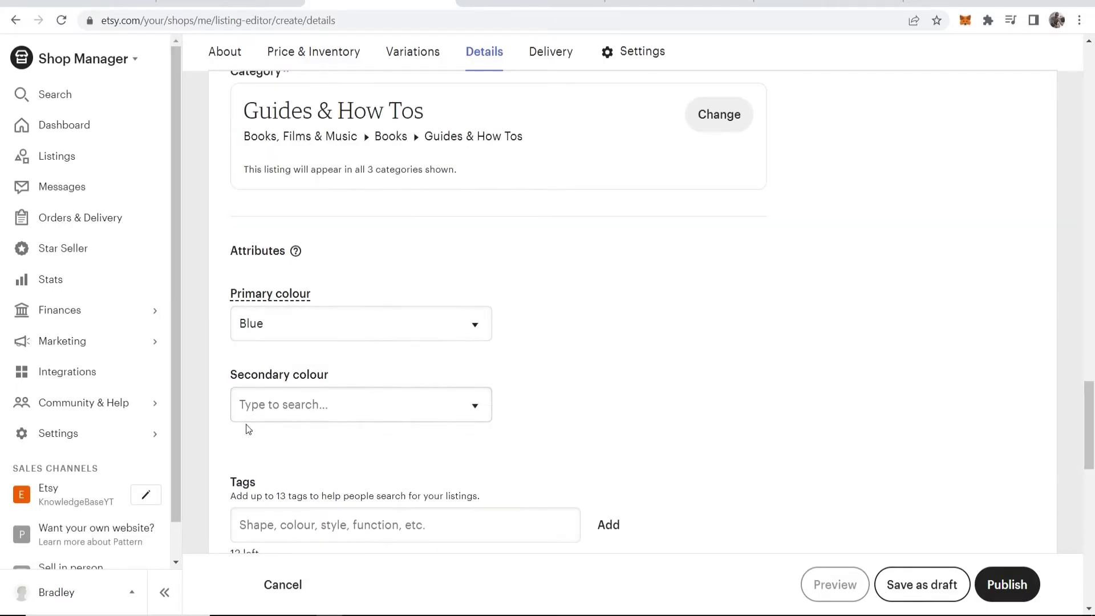
{"action": "scroll", "coordinate": [310, 394], "scroll_direction": "down", "scroll_amount": 1}
{"action": "scroll", "coordinate": [310, 395], "scroll_direction": "down", "scroll_amount": 6}
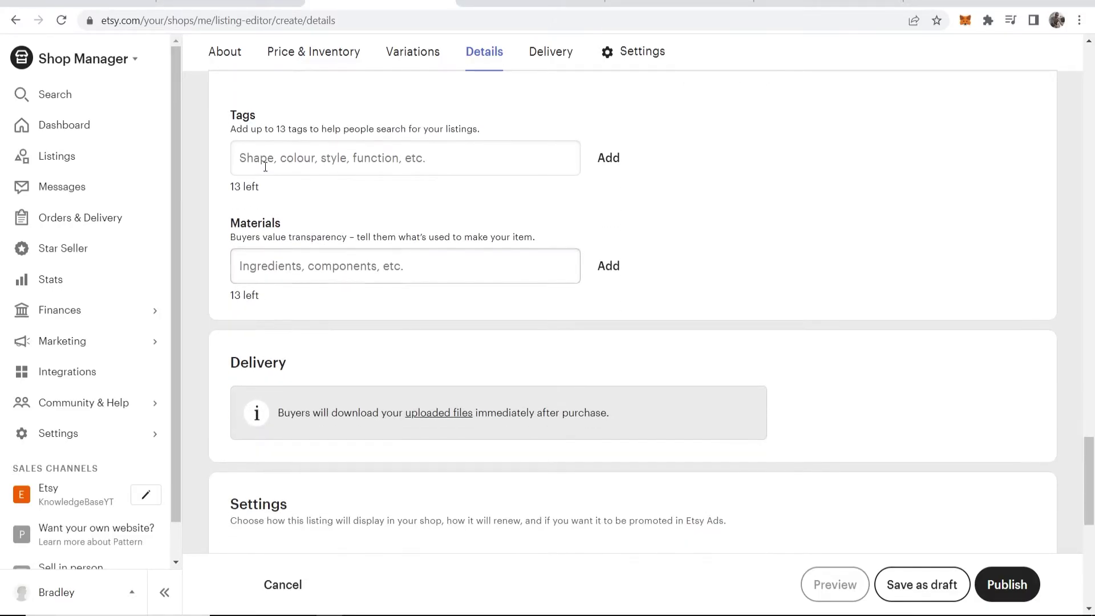
{"action": "scroll", "coordinate": [354, 338], "scroll_direction": "down", "scroll_amount": 1}
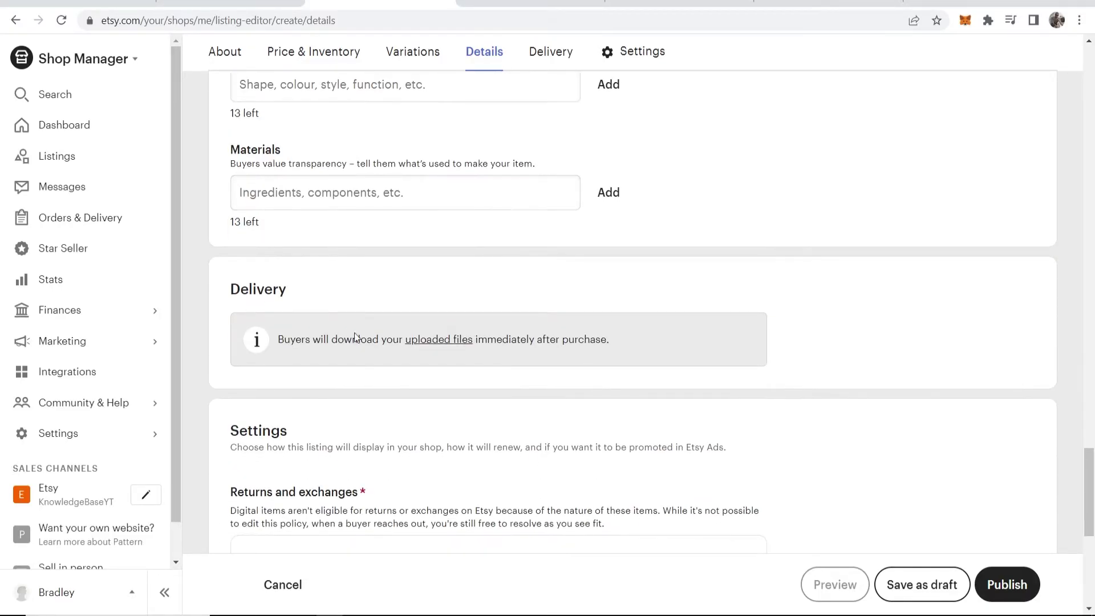
{"action": "left_click", "coordinate": [432, 341]}
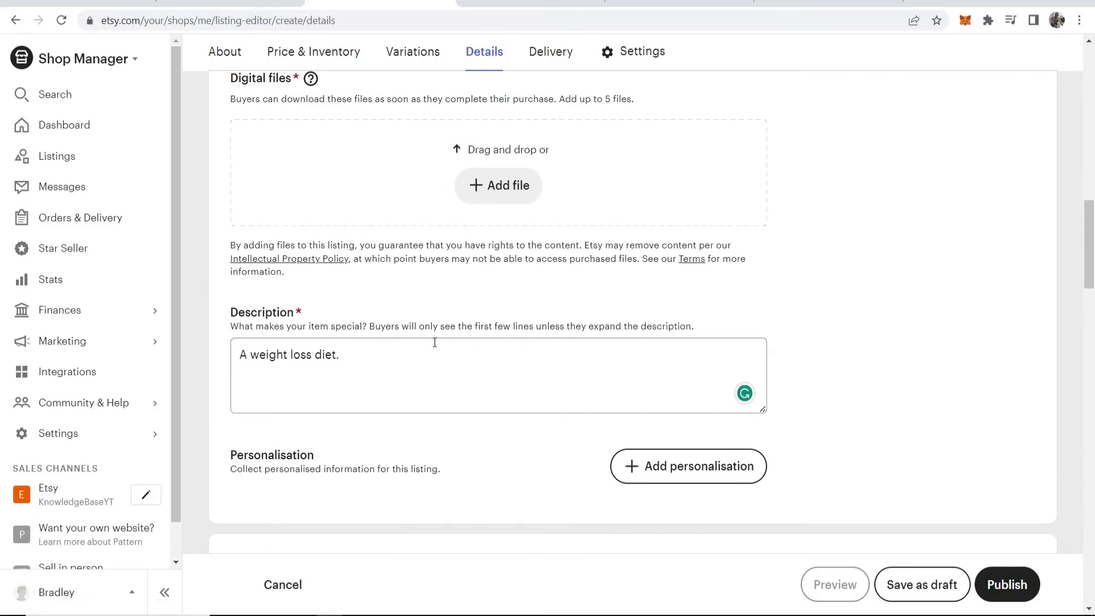
{"action": "left_click_drag", "start_coordinate": [230, 225], "coordinate": [298, 228]}
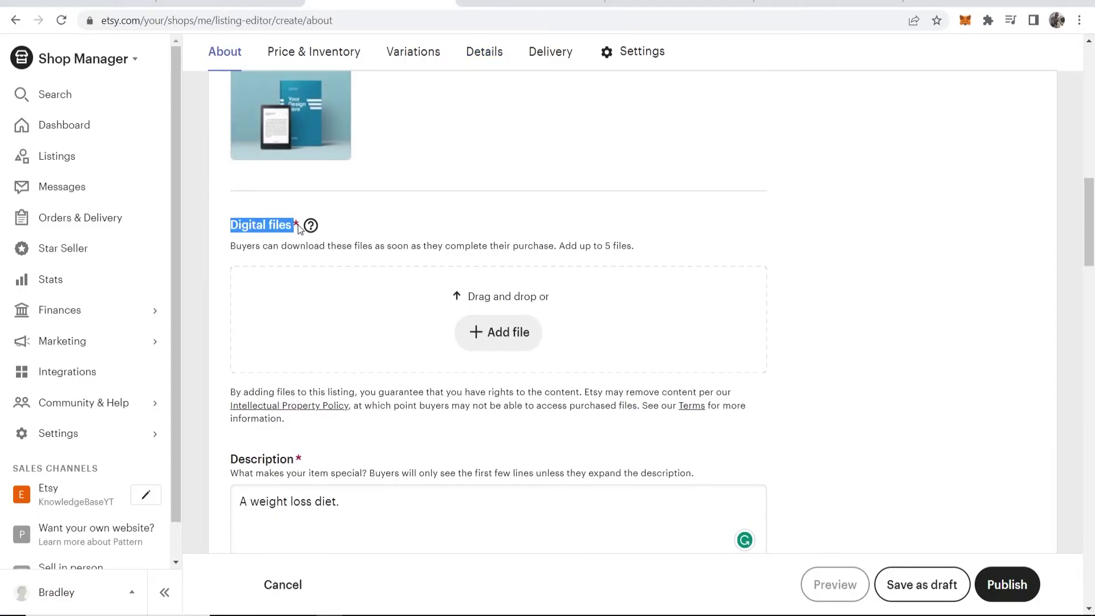
{"action": "left_click", "coordinate": [266, 224]}
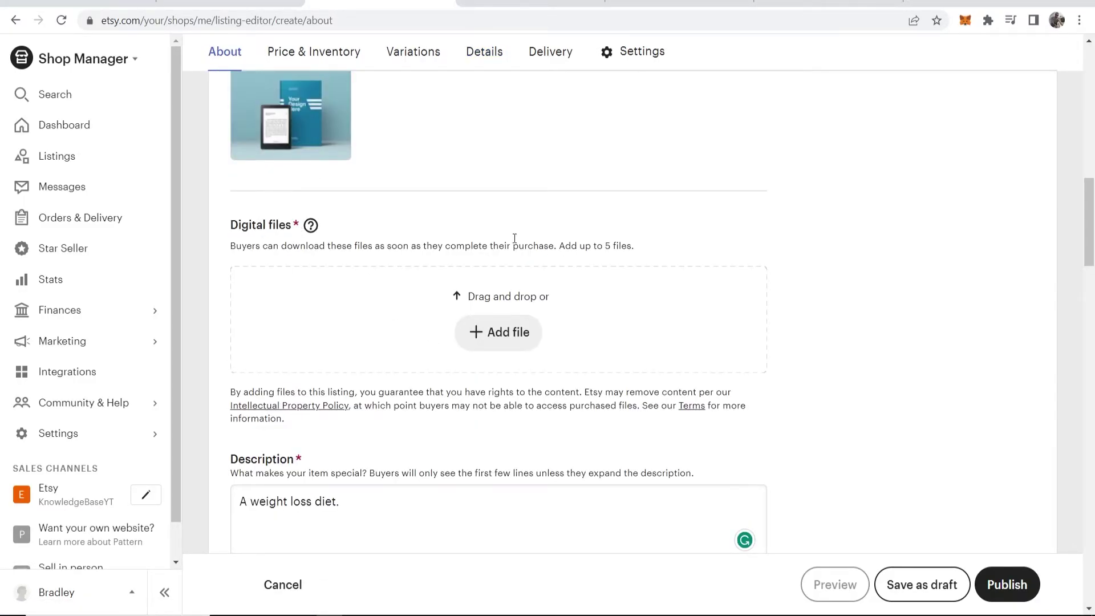
{"action": "left_click", "coordinate": [498, 335]}
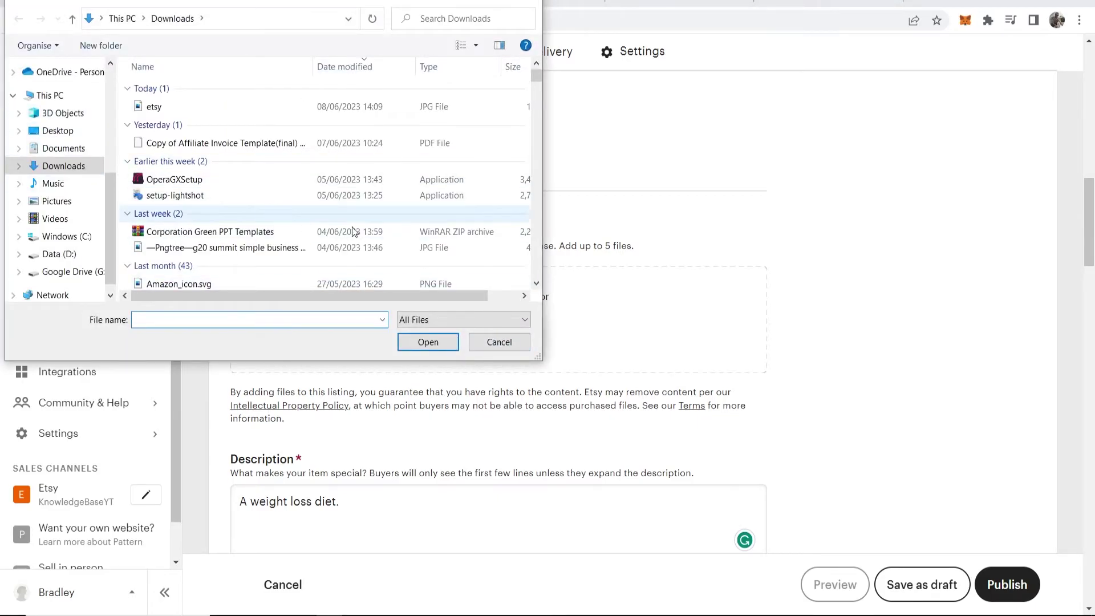
{"action": "left_click", "coordinate": [57, 131]}
{"action": "left_click", "coordinate": [388, 185]}
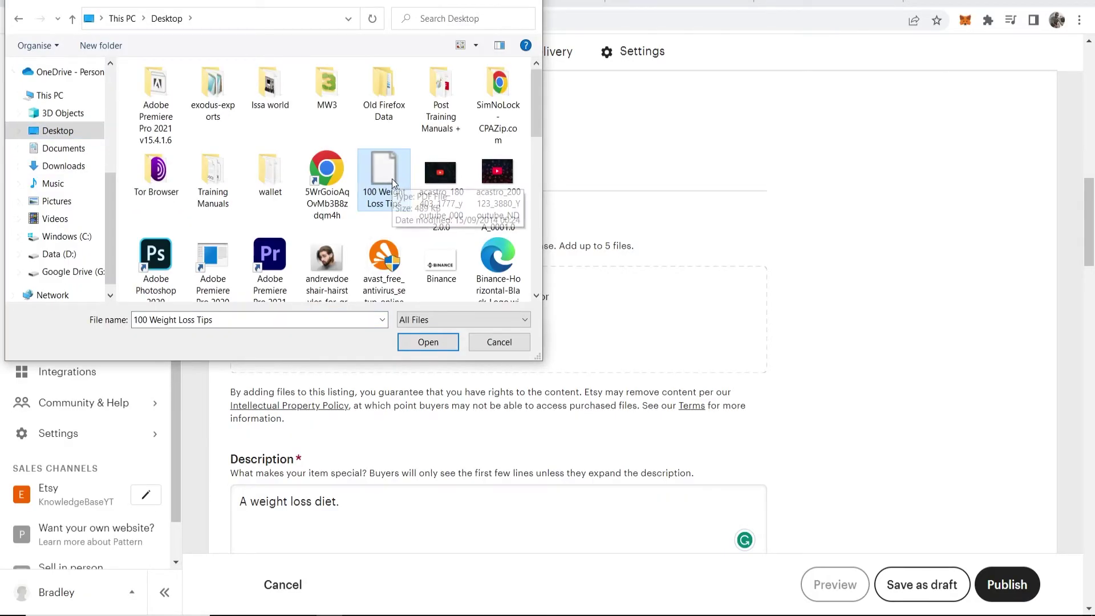
{"action": "left_click", "coordinate": [429, 341]}
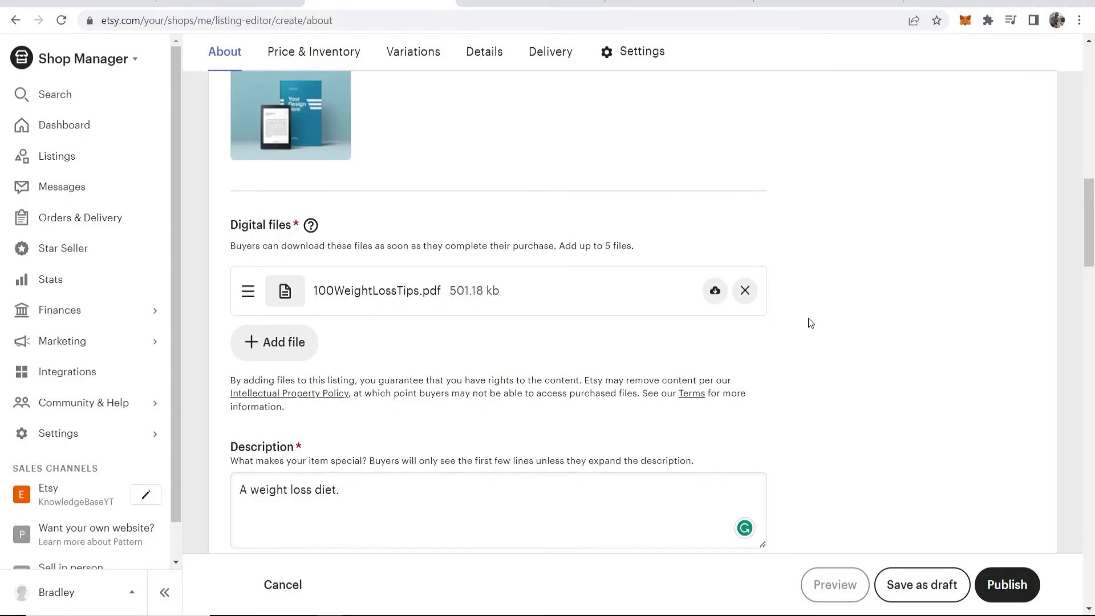
Publish the listing, reviewing the $0.20 USD listing fee prompt.
{"action": "scroll", "coordinate": [862, 331], "scroll_direction": "down", "scroll_amount": 20}
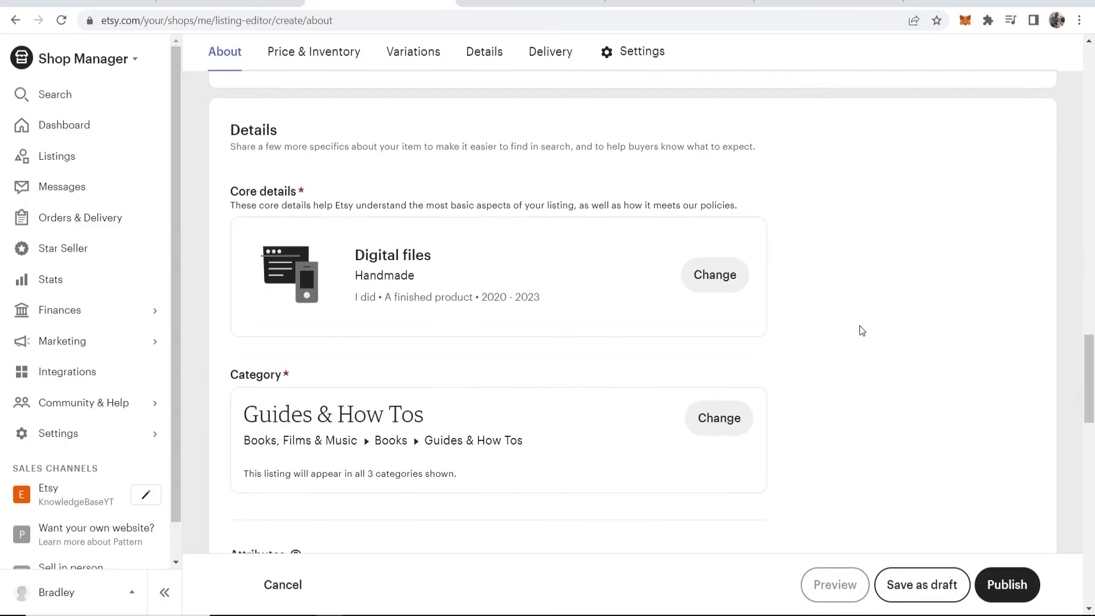
{"action": "scroll", "coordinate": [863, 331], "scroll_direction": "down", "scroll_amount": 17}
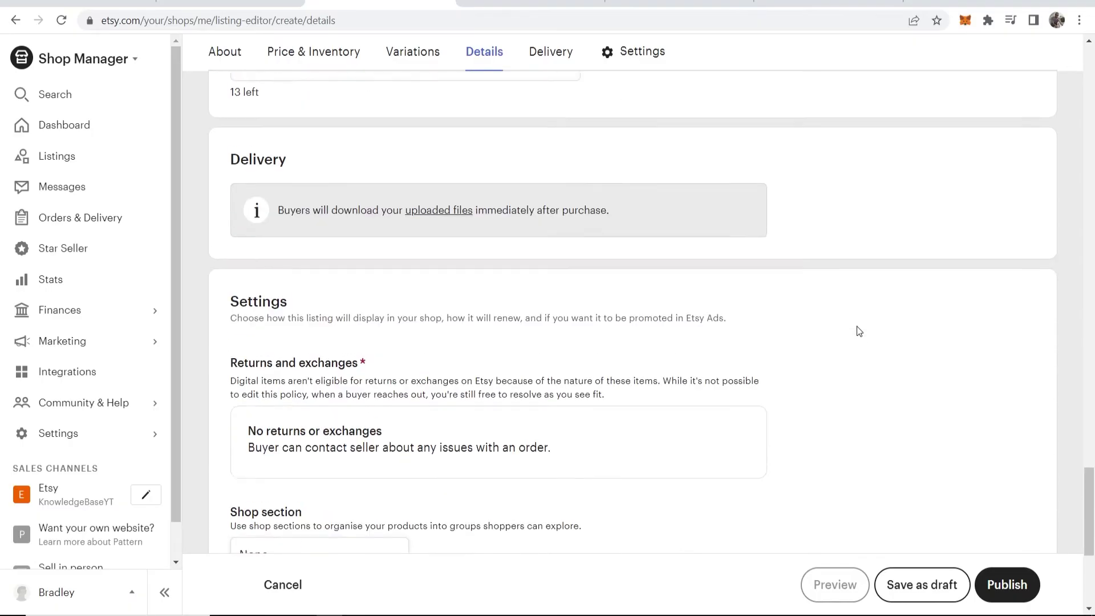
{"action": "scroll", "coordinate": [859, 332], "scroll_direction": "down", "scroll_amount": 3}
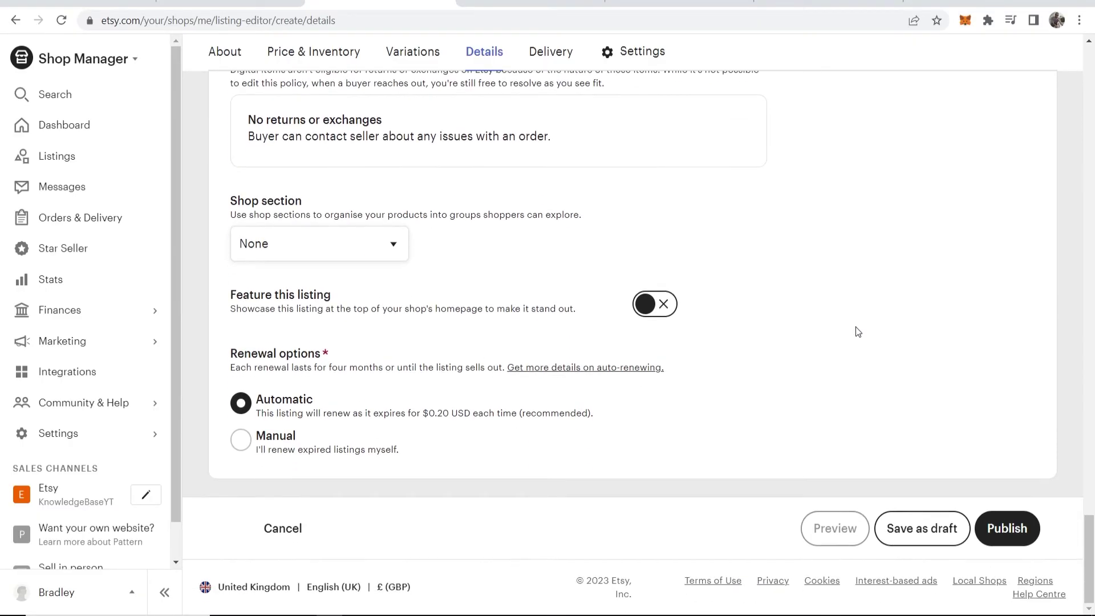
{"action": "left_click", "coordinate": [1007, 529]}
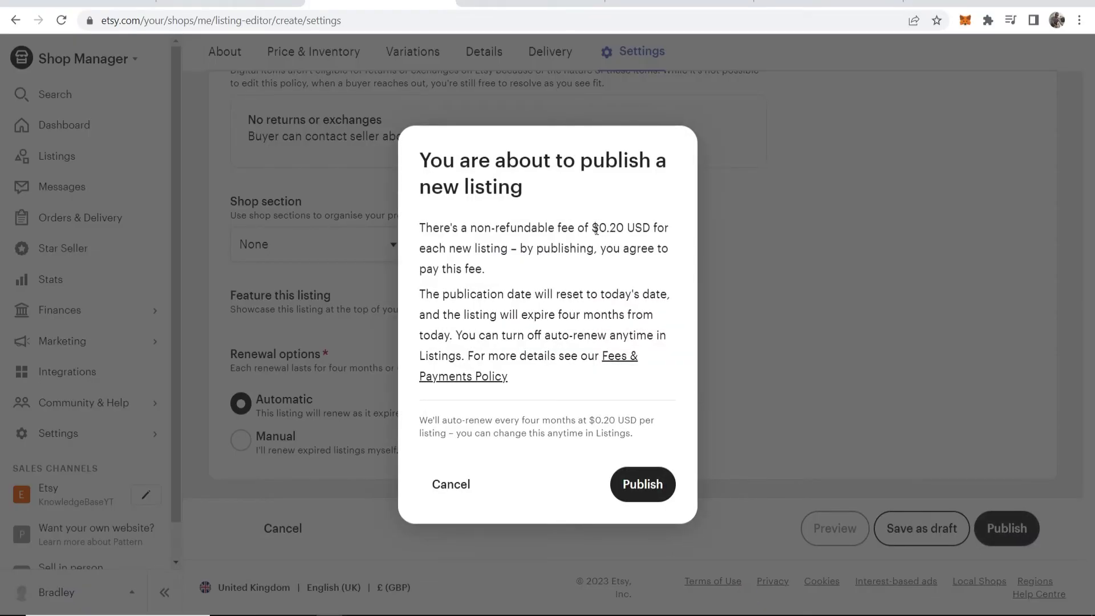
{"action": "left_click_drag", "start_coordinate": [592, 226], "coordinate": [643, 226]}
{"action": "left_click", "coordinate": [642, 226]}
Confirm publishing, deactivate Example Digital Product, and open the Weight Loss Ebook listing.
{"action": "left_click", "coordinate": [643, 484]}
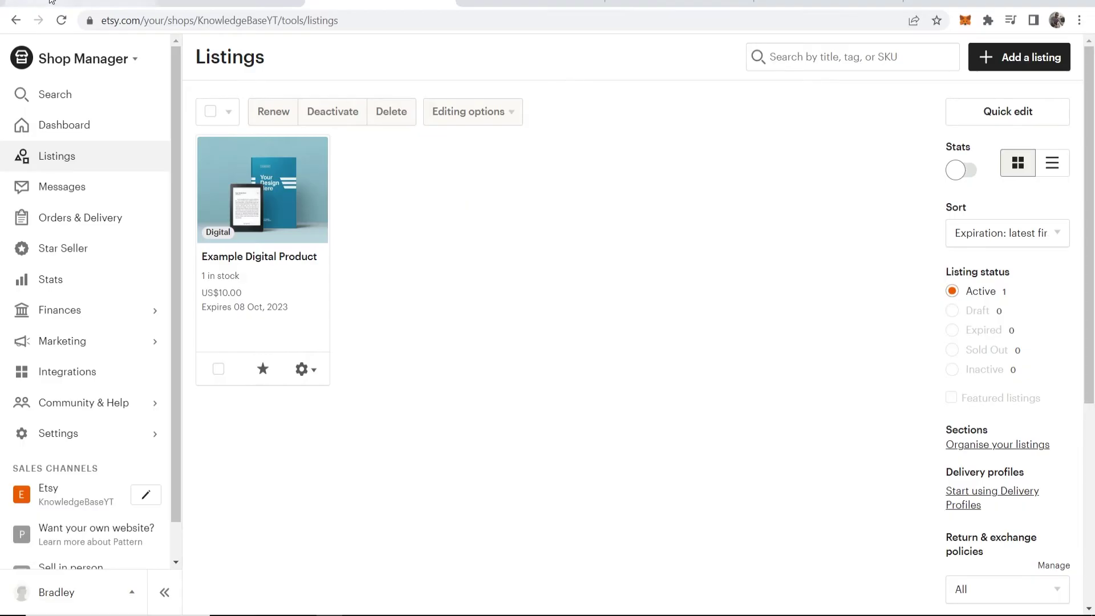
{"action": "left_click", "coordinate": [63, 24]}
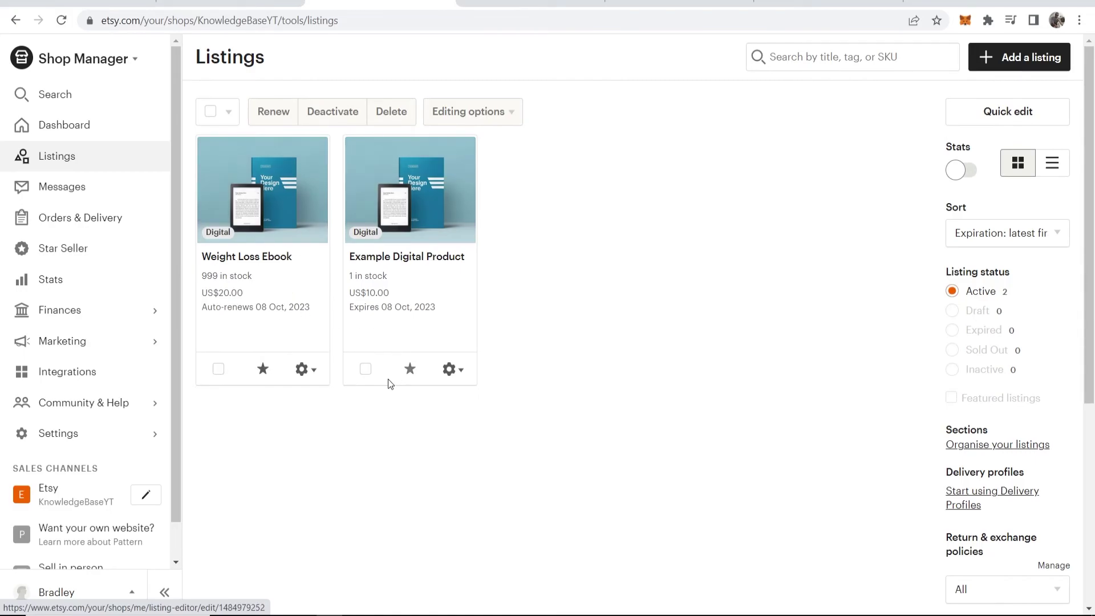
{"action": "left_click", "coordinate": [469, 373]}
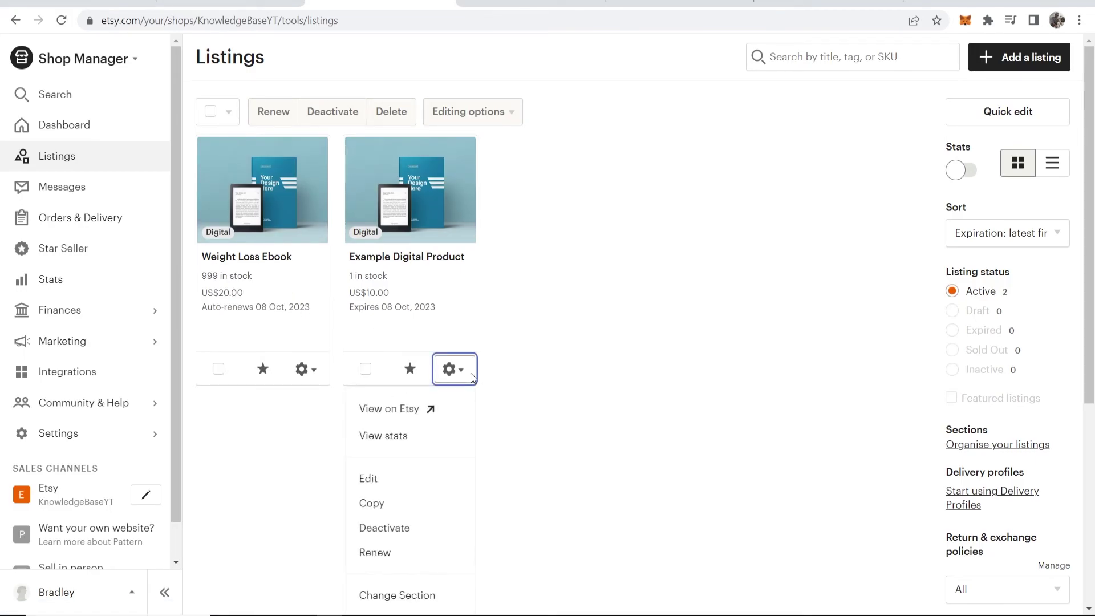
{"action": "left_click", "coordinate": [402, 529]}
{"action": "left_click", "coordinate": [643, 367]}
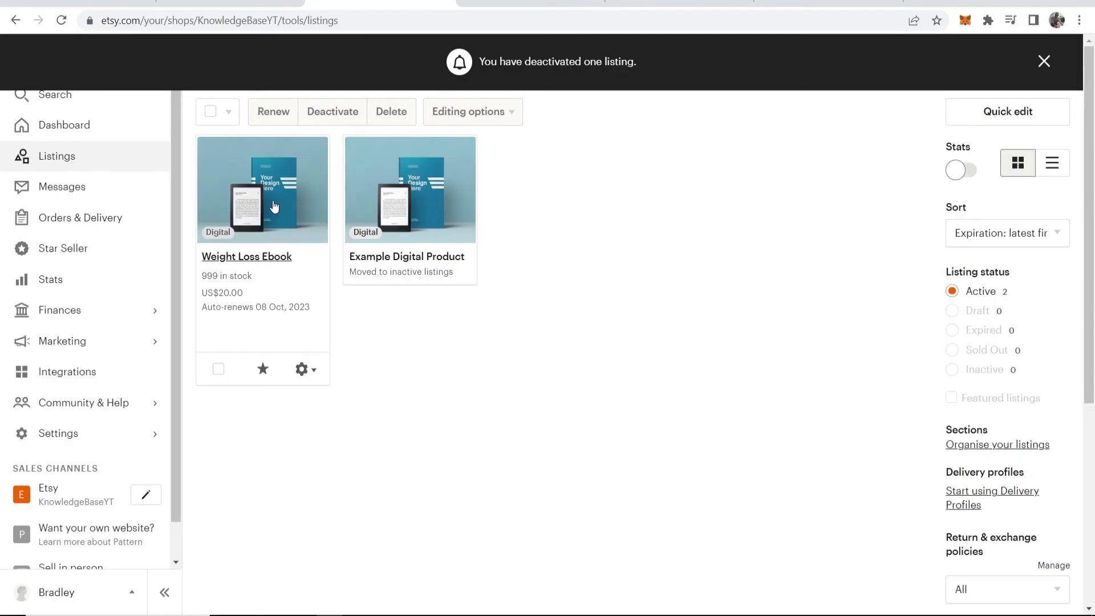
{"action": "left_click", "coordinate": [259, 219]}
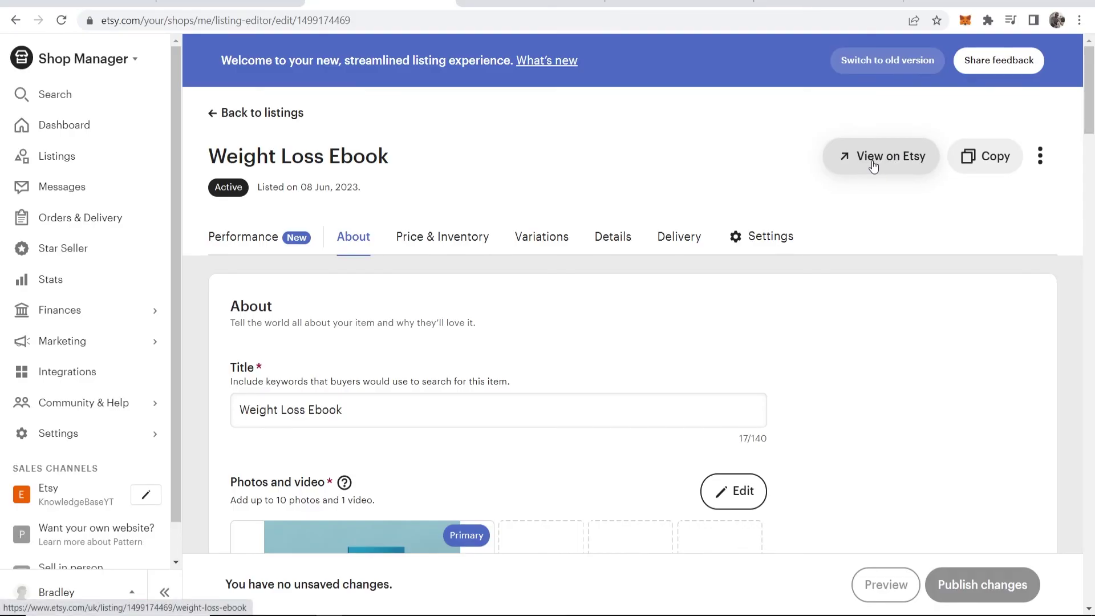
View the live Weight Loss Ebook page, checking its £20.17 price and PDF download.
{"action": "left_click", "coordinate": [887, 165]}
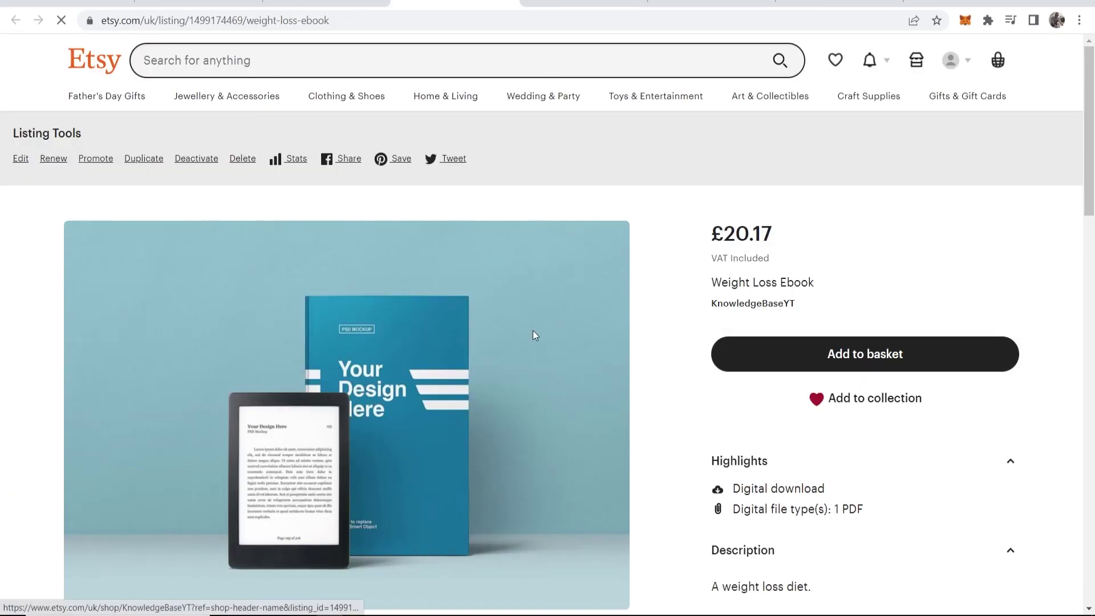
{"action": "scroll", "coordinate": [785, 313], "scroll_direction": "down", "scroll_amount": 2}
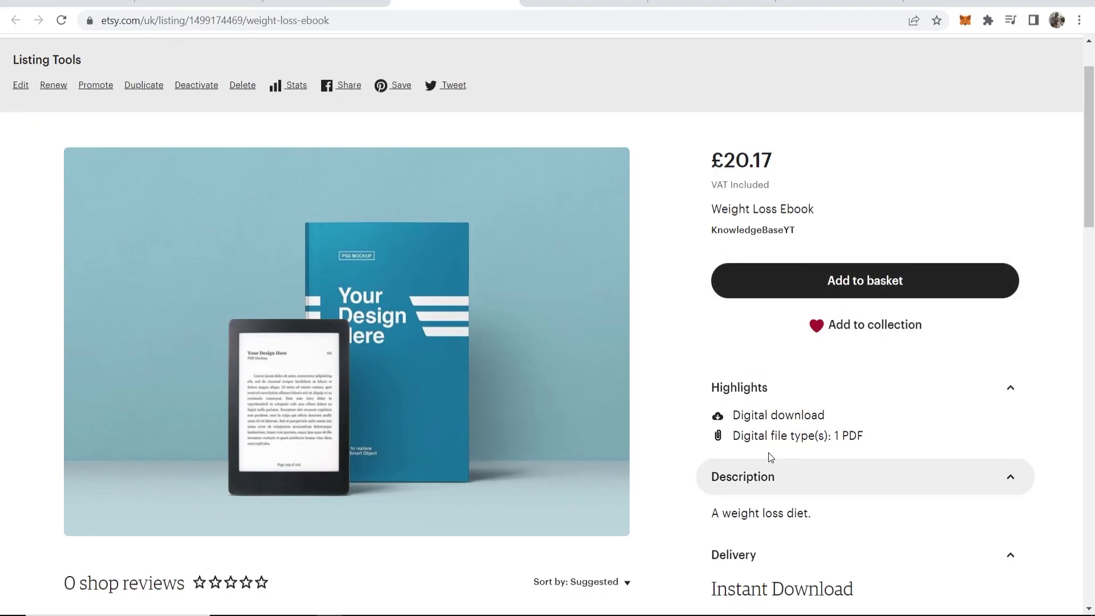
{"action": "left_click_drag", "start_coordinate": [733, 414], "coordinate": [834, 417]}
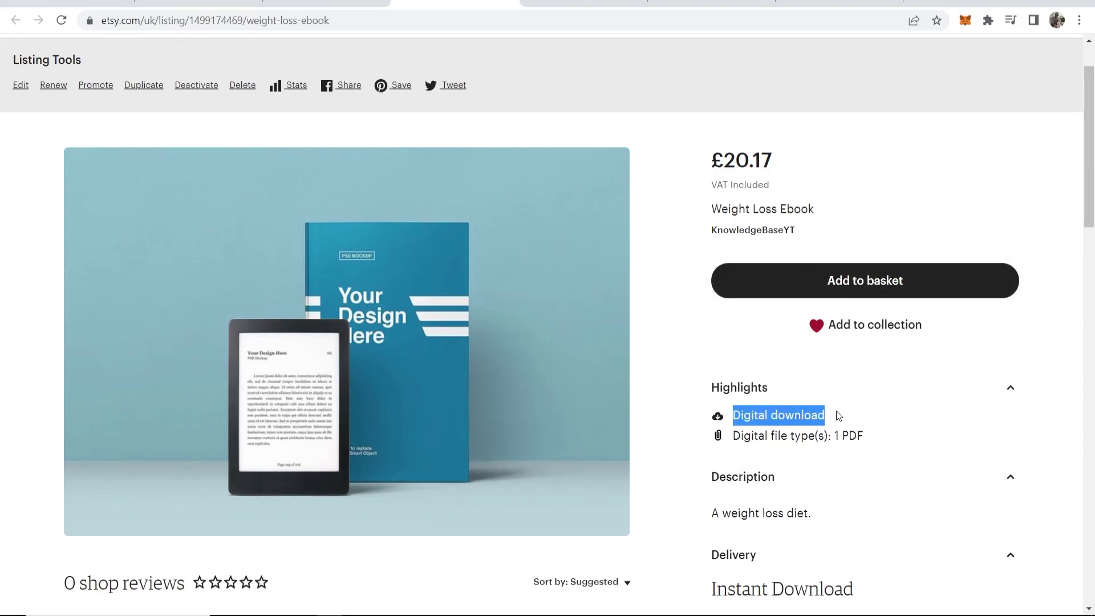
{"action": "scroll", "coordinate": [868, 506], "scroll_direction": "down", "scroll_amount": 2}
{"action": "left_click_drag", "start_coordinate": [705, 446], "coordinate": [857, 449]}
{"action": "left_click", "coordinate": [858, 469]}
{"action": "scroll", "coordinate": [849, 472], "scroll_direction": "up", "scroll_amount": 3}
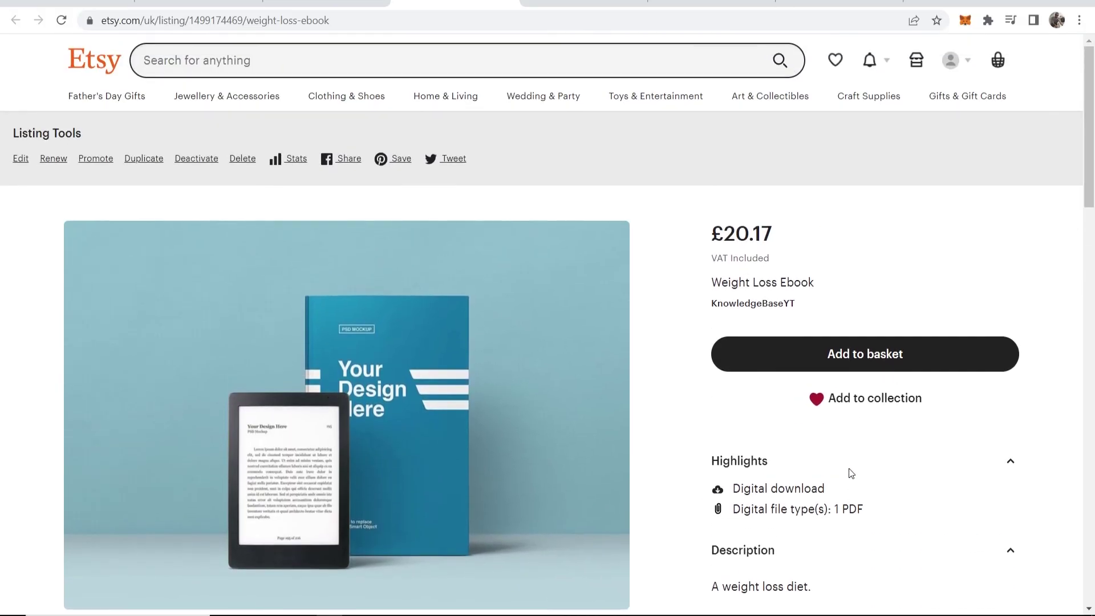